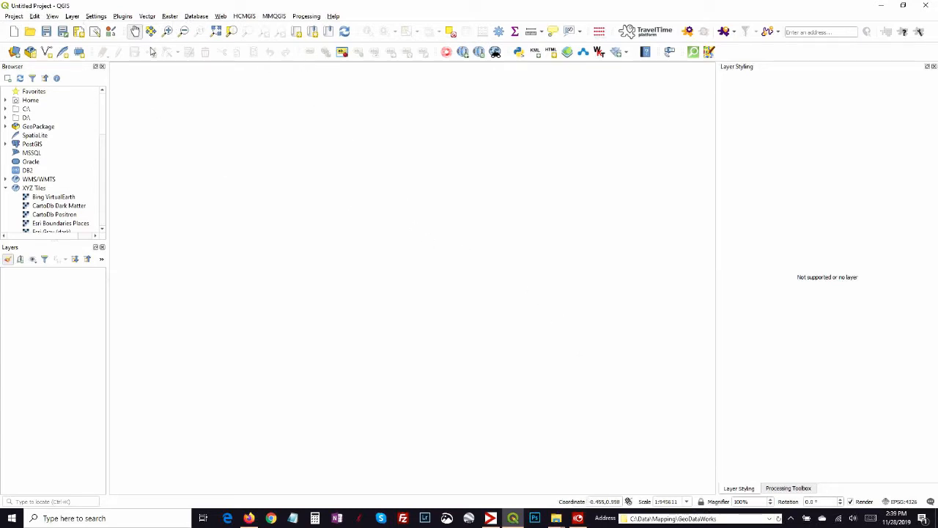
- Find the mmqgis plugin in the plugin manager and view its details
left_click(122, 17)
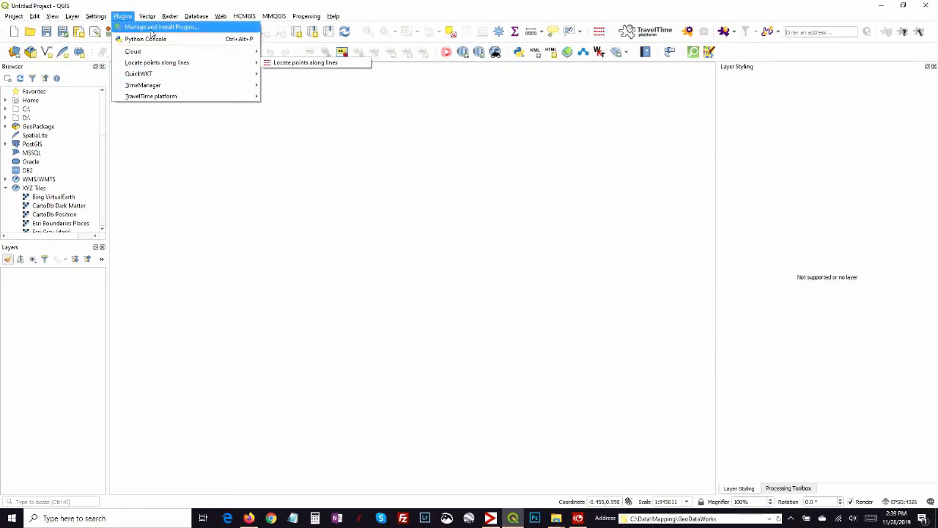
left_click(154, 26)
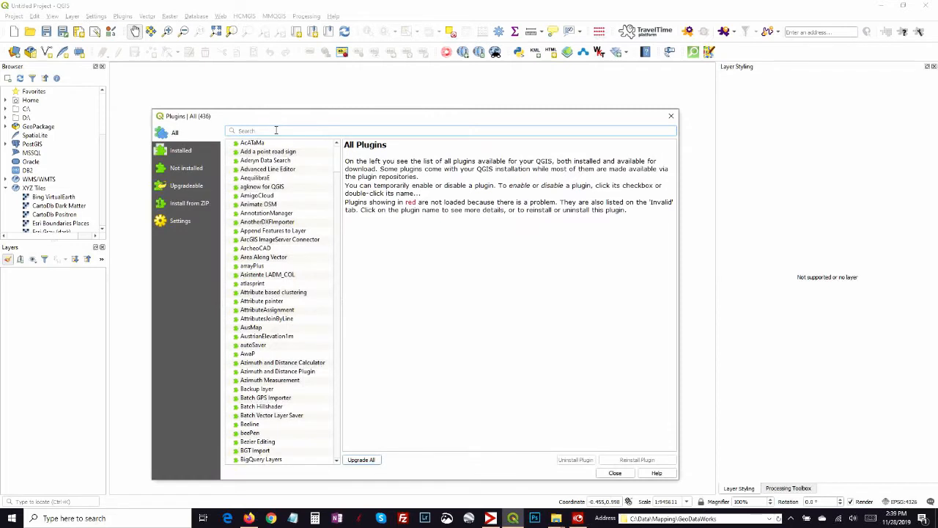
type("mmqgis")
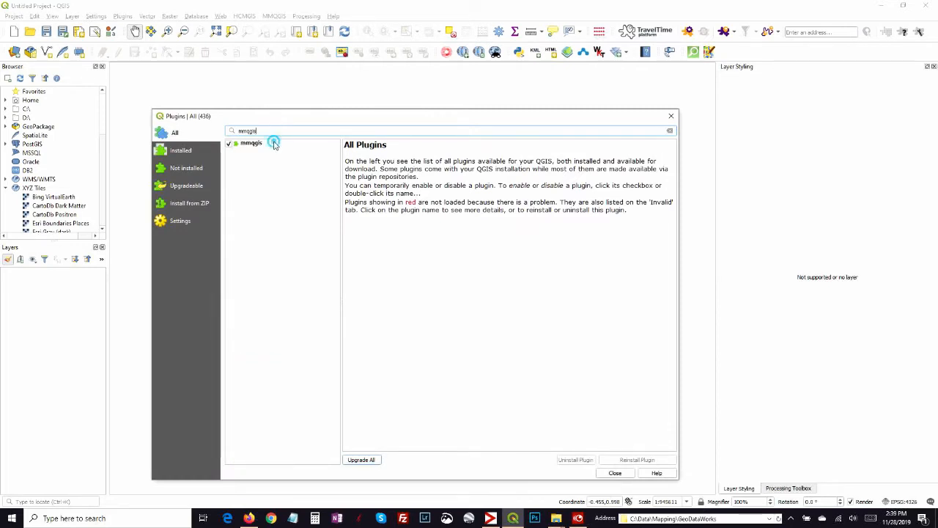
left_click(272, 143)
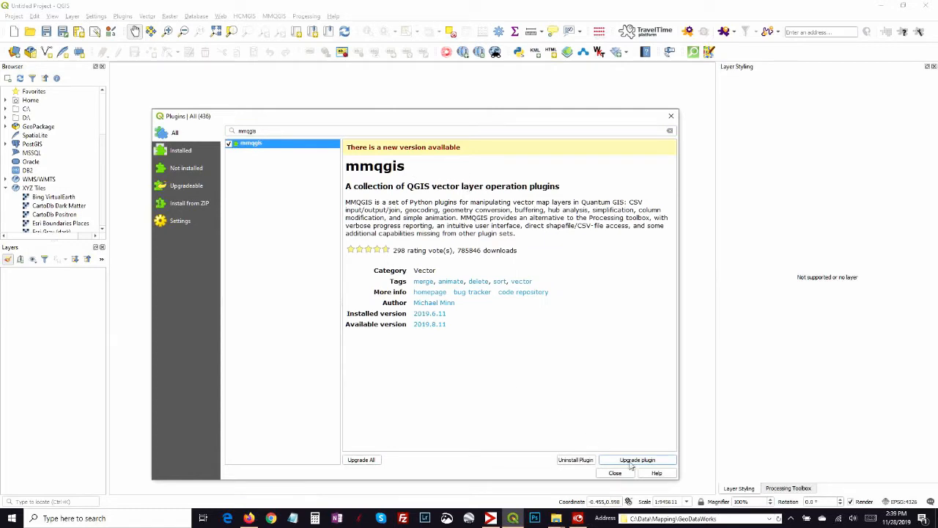
- Search the plugins for "kml", view the KML Tools details and close the plugin manager
double_click(244, 131)
type("kml")
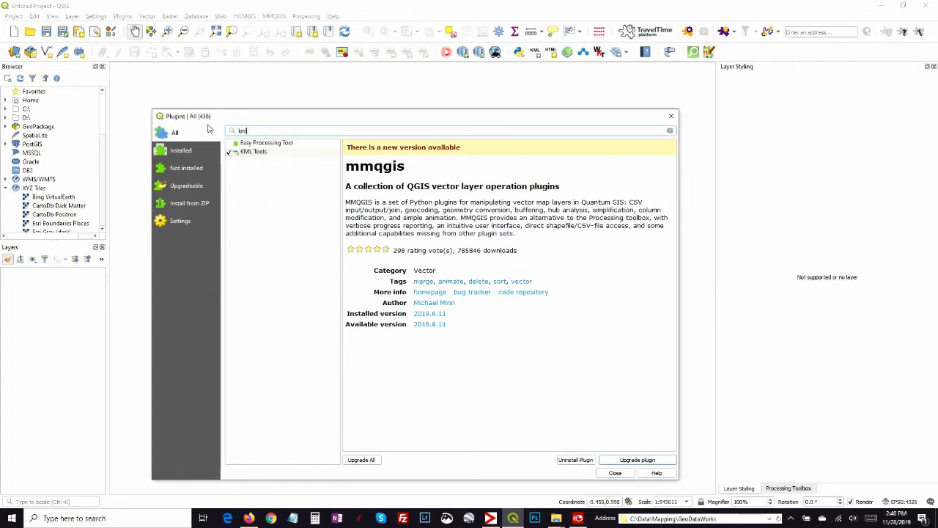
left_click(288, 152)
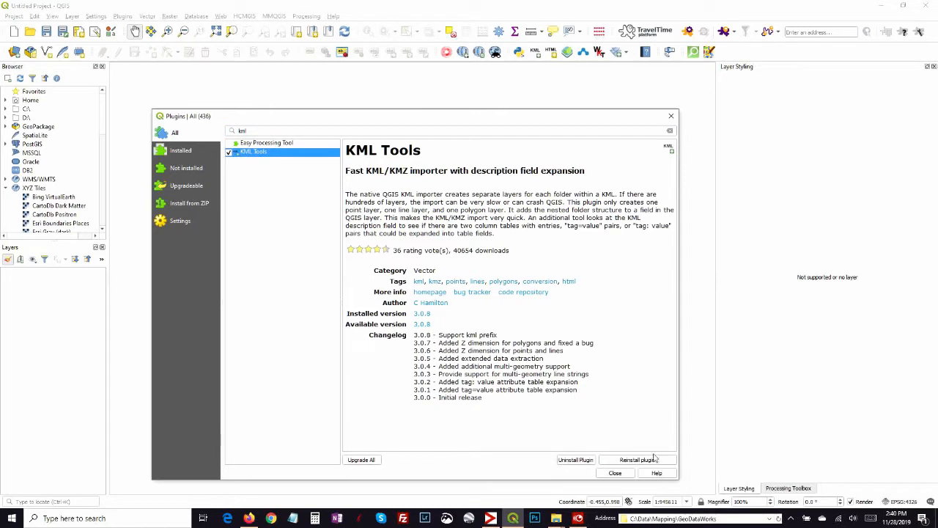
left_click(615, 472)
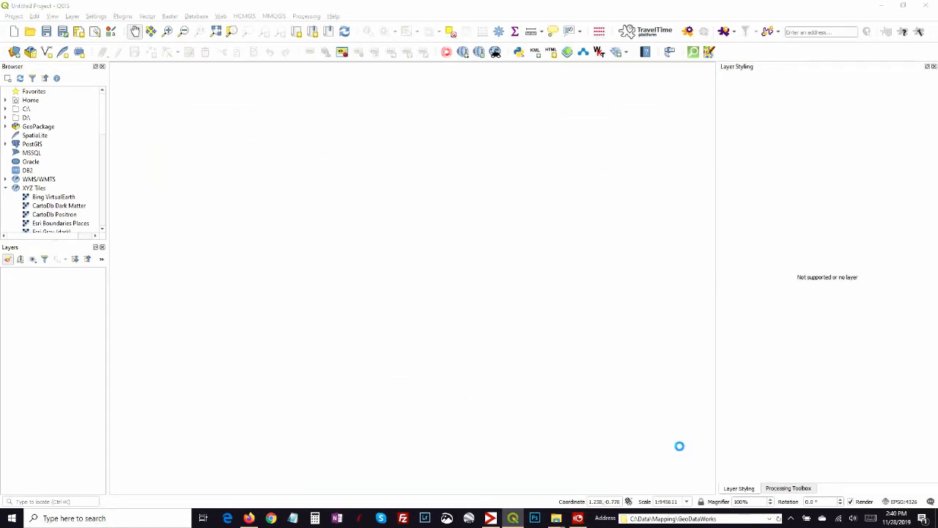
key("alt+Tab")
key("alt+Tab")
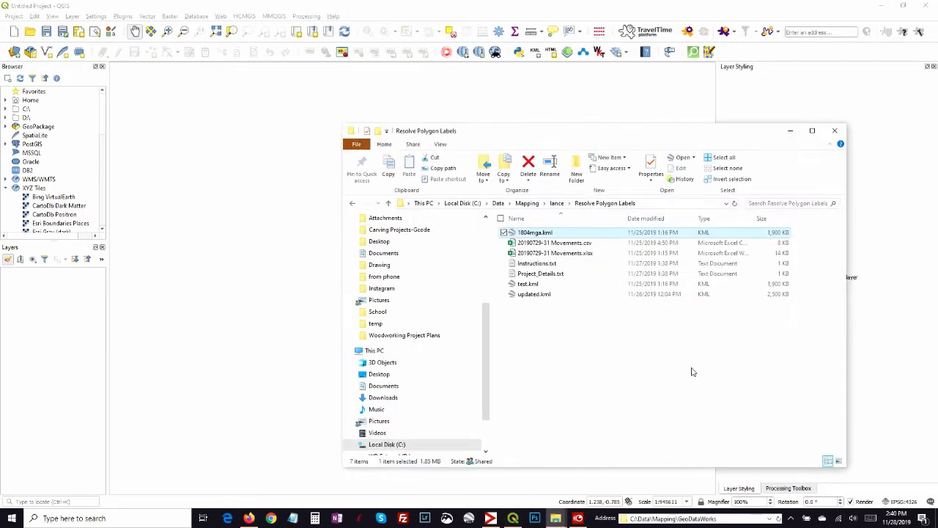
left_click(574, 317)
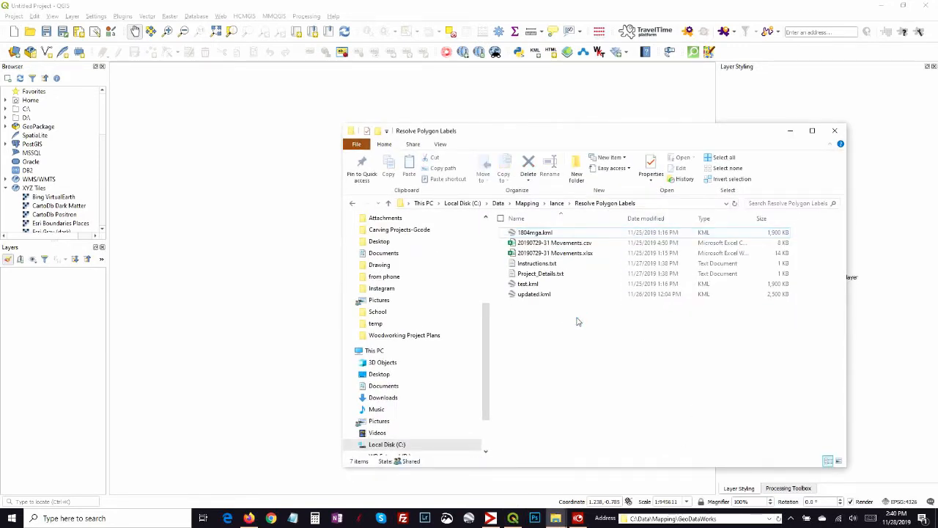
double_click(588, 254)
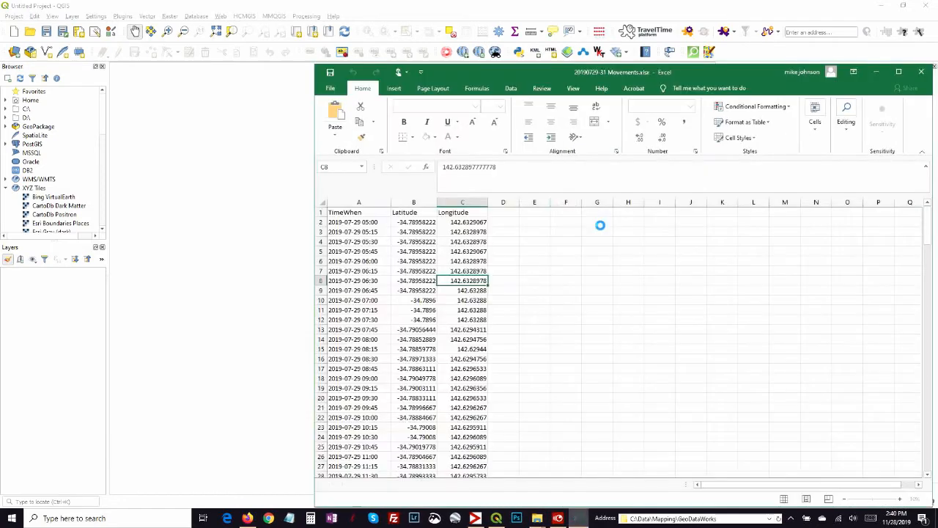
left_click(330, 88)
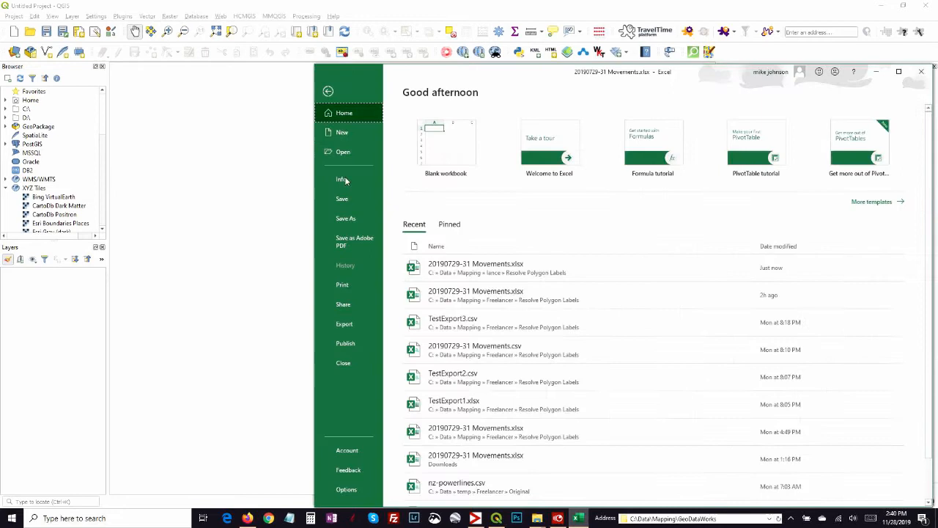
left_click(345, 218)
left_click(619, 333)
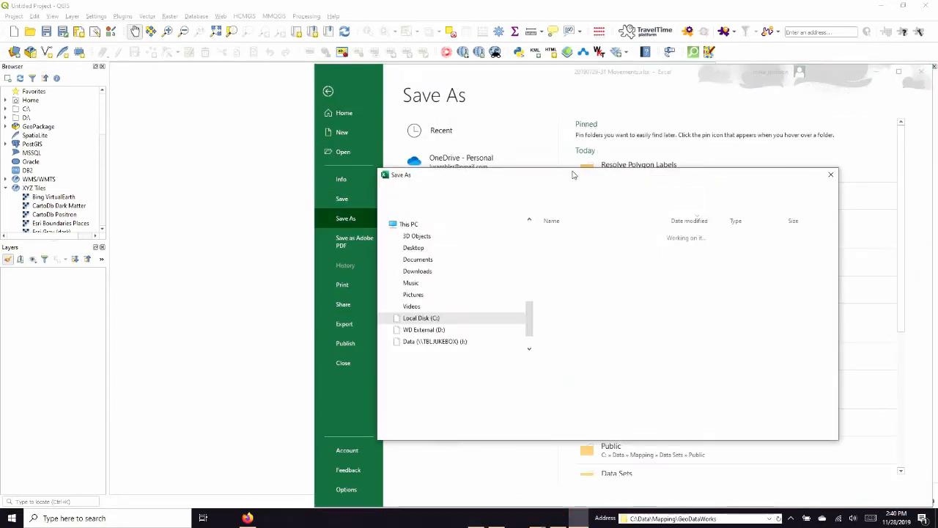
left_click(555, 377)
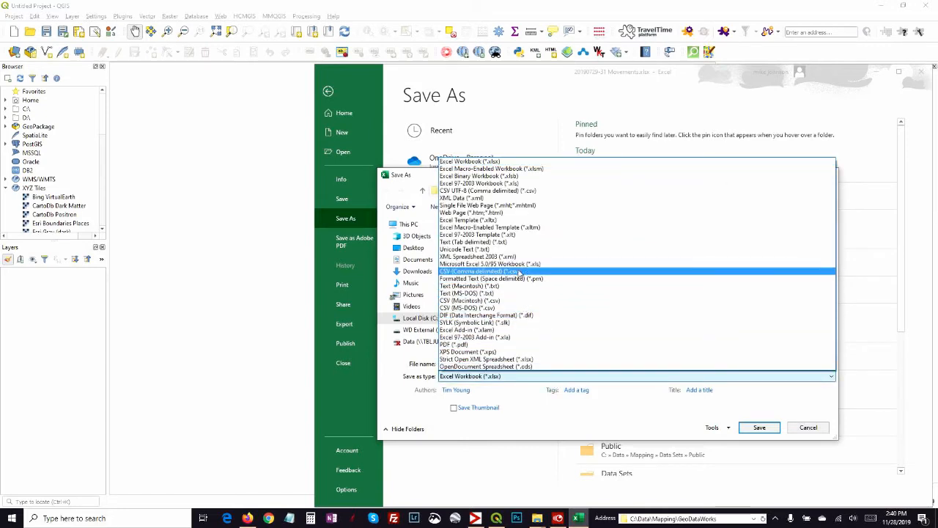
left_click(506, 191)
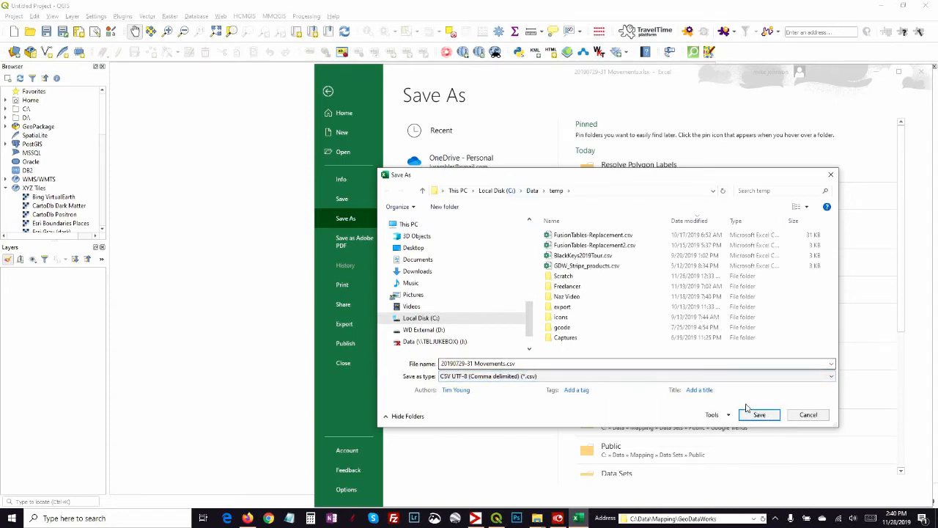
left_click(810, 415)
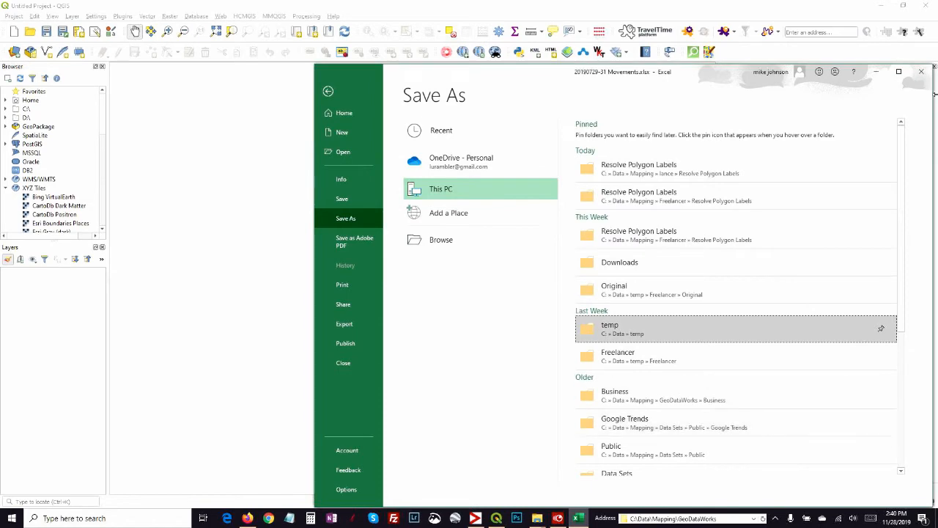
key("Escape")
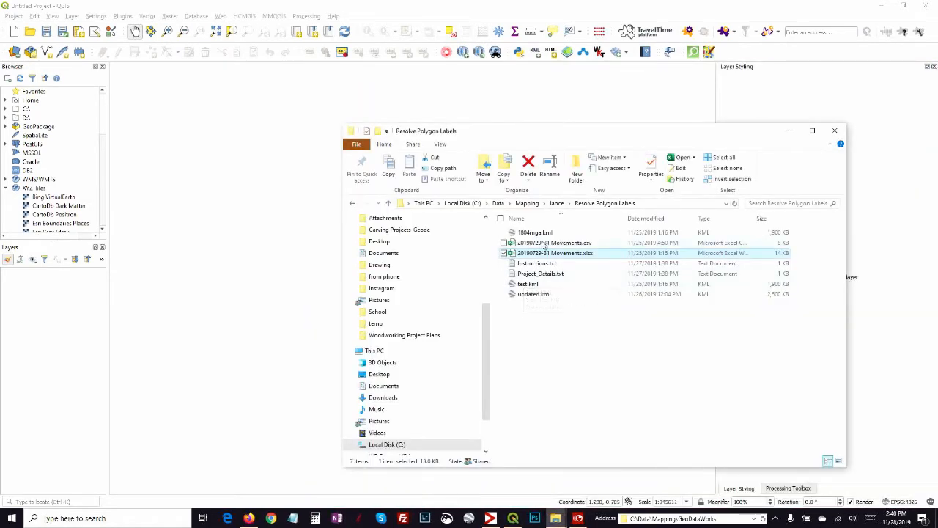
- Load 1804mga.kml from the File Explorer folder into the QGIS map, adding only its LAND3 layer
left_click(546, 242)
left_click(545, 233)
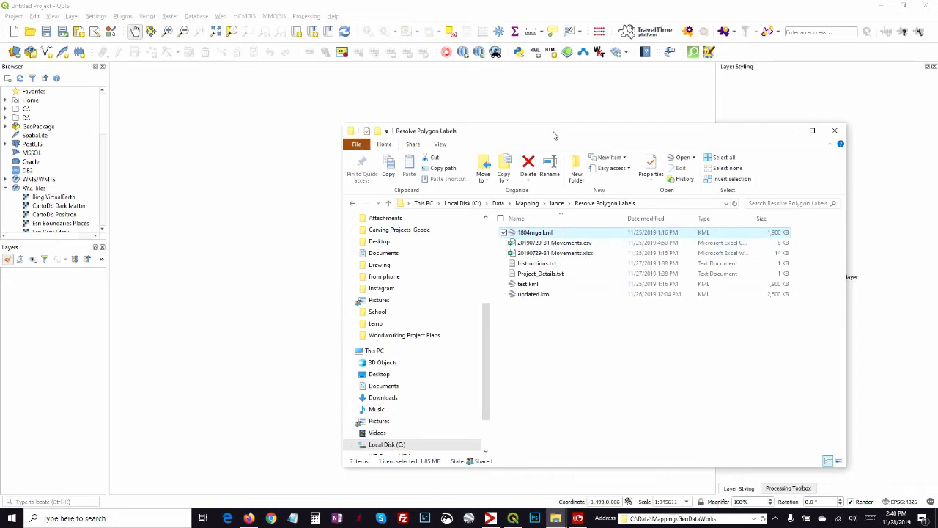
left_click_drag(553, 131, 576, 119)
left_click_drag(555, 222, 285, 249)
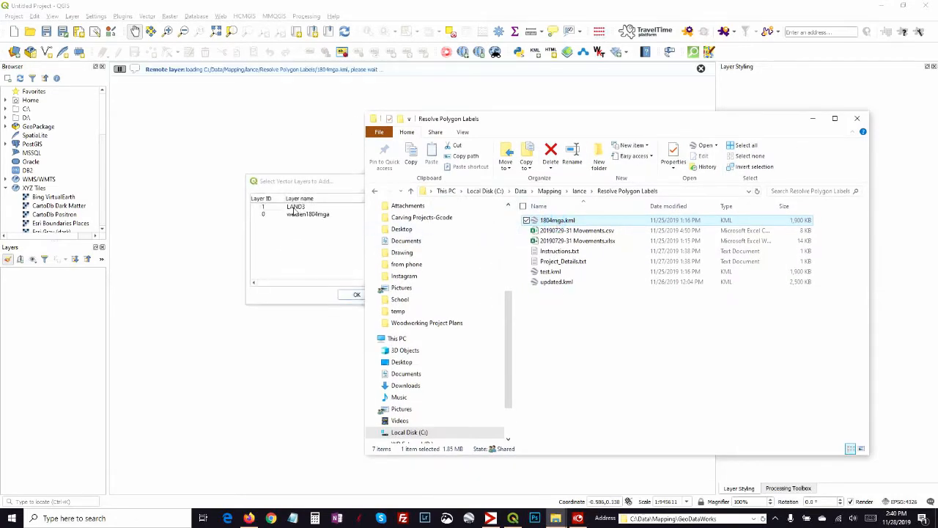
left_click(292, 208)
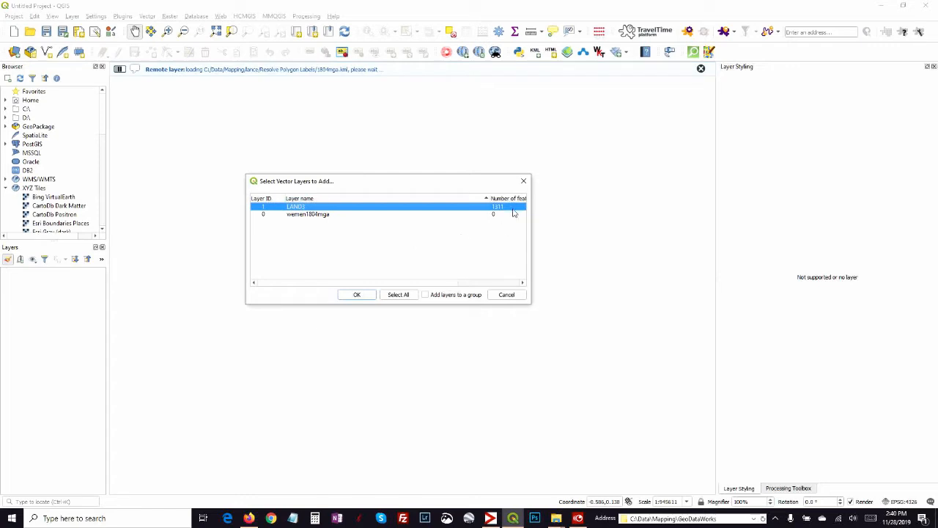
left_click(354, 295)
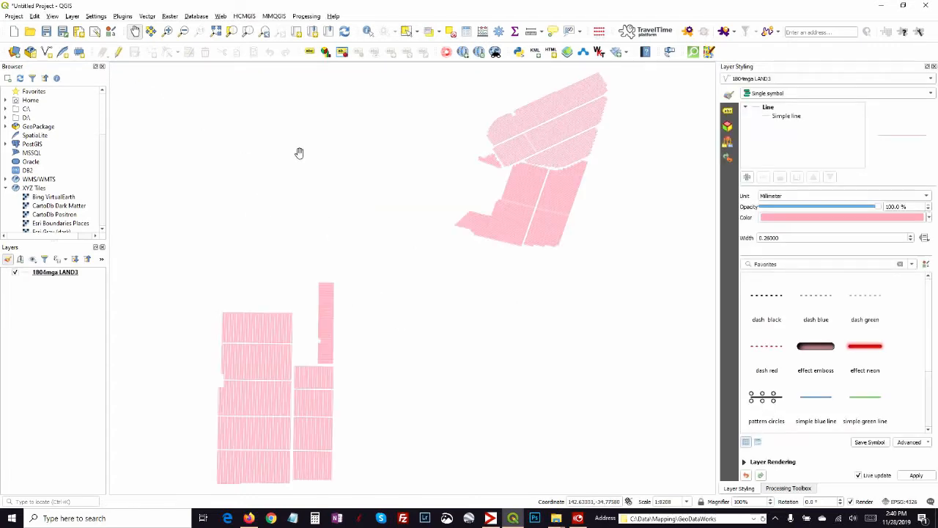
left_click(76, 16)
mouse_move(112, 51)
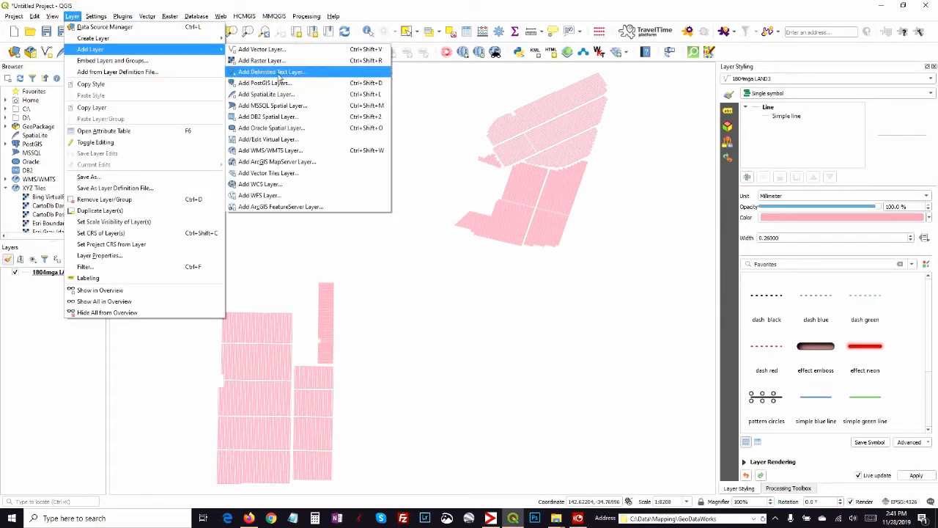
left_click(271, 72)
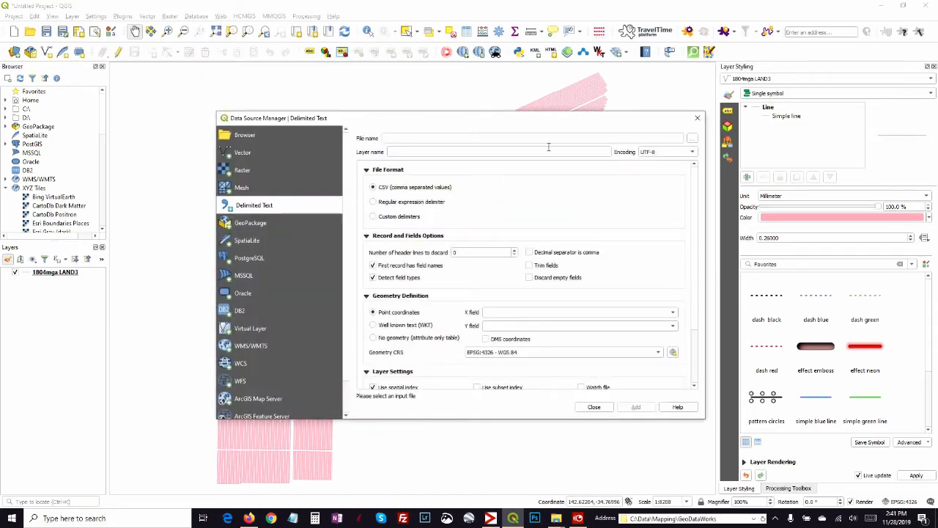
left_click(244, 153)
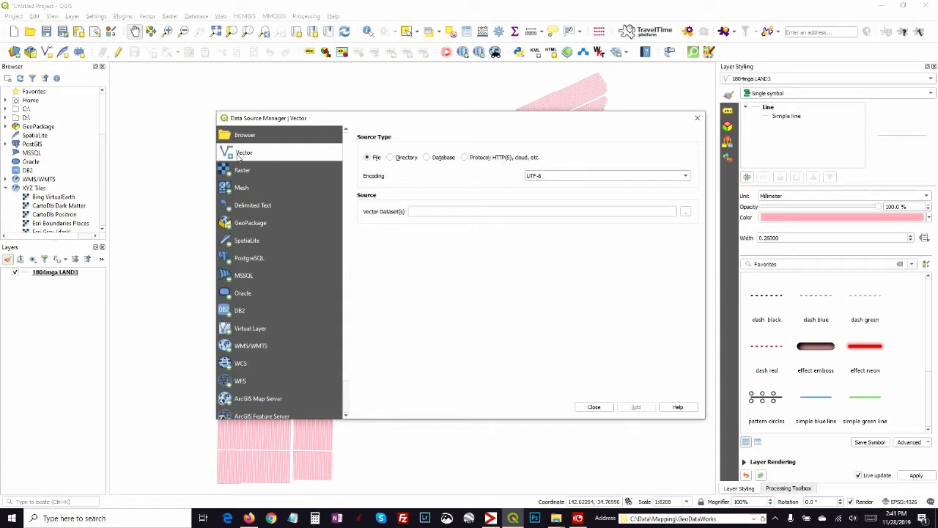
left_click(267, 207)
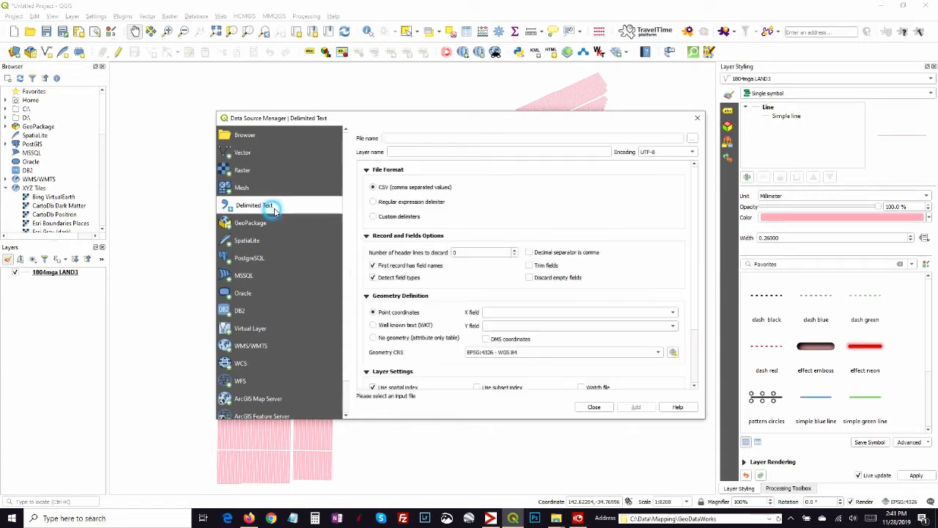
left_click(693, 138)
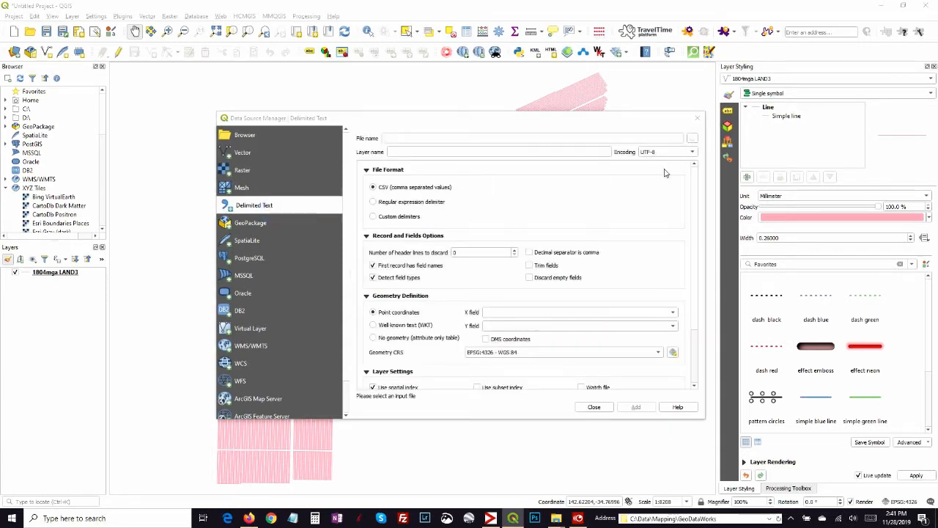
left_click(506, 194)
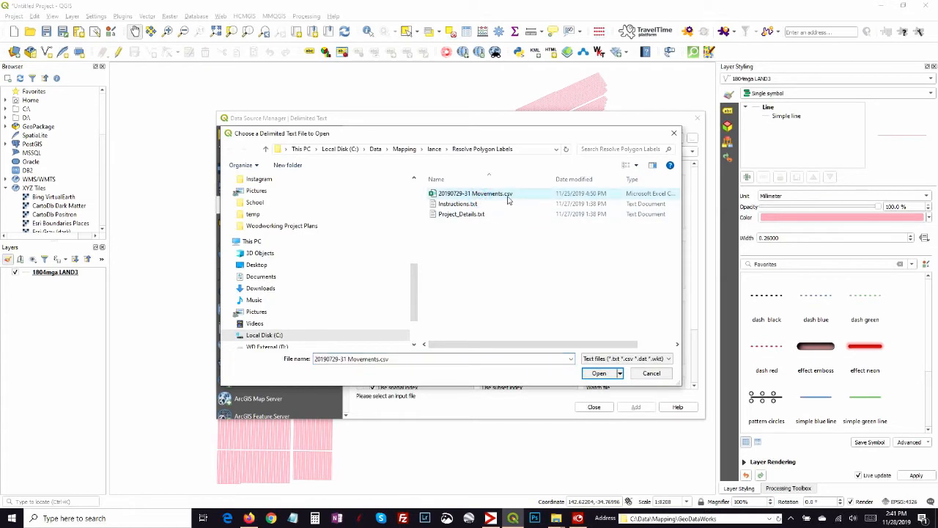
left_click(600, 374)
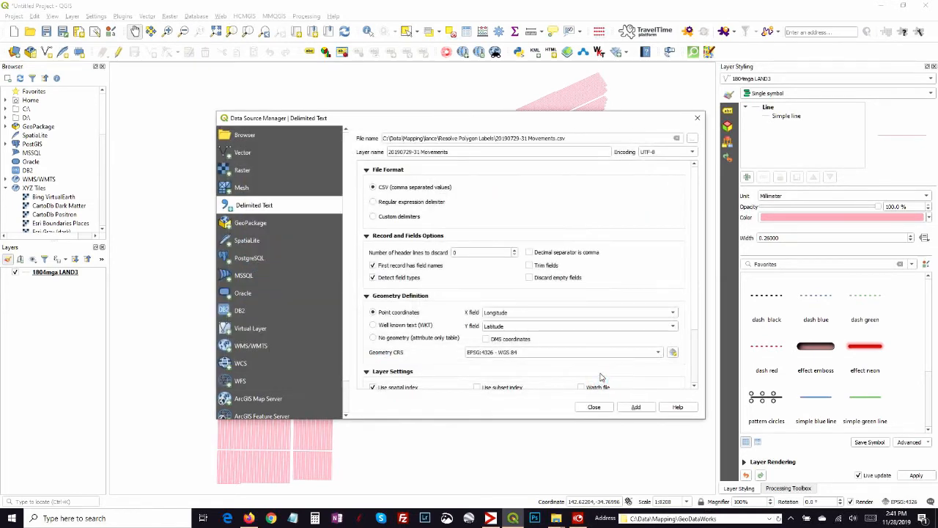
scroll(577, 266, "down", 2)
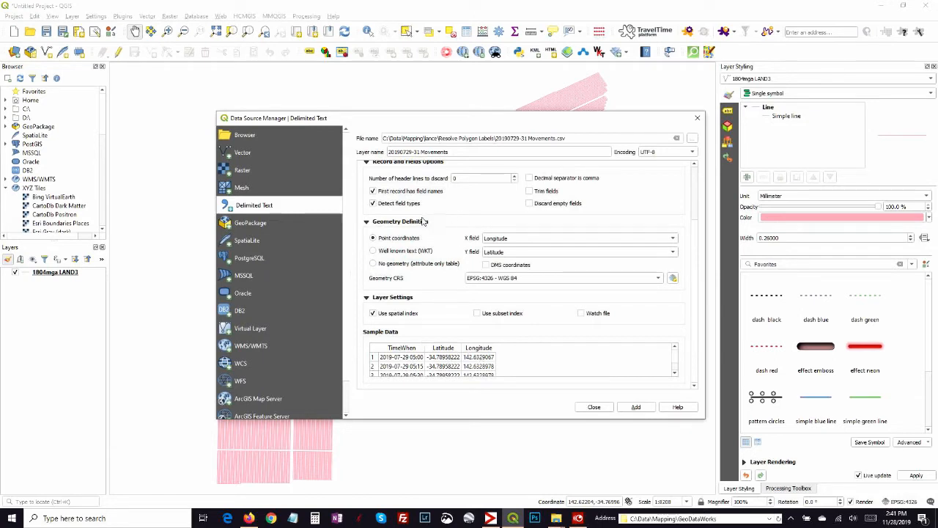
left_click(635, 406)
left_click(596, 406)
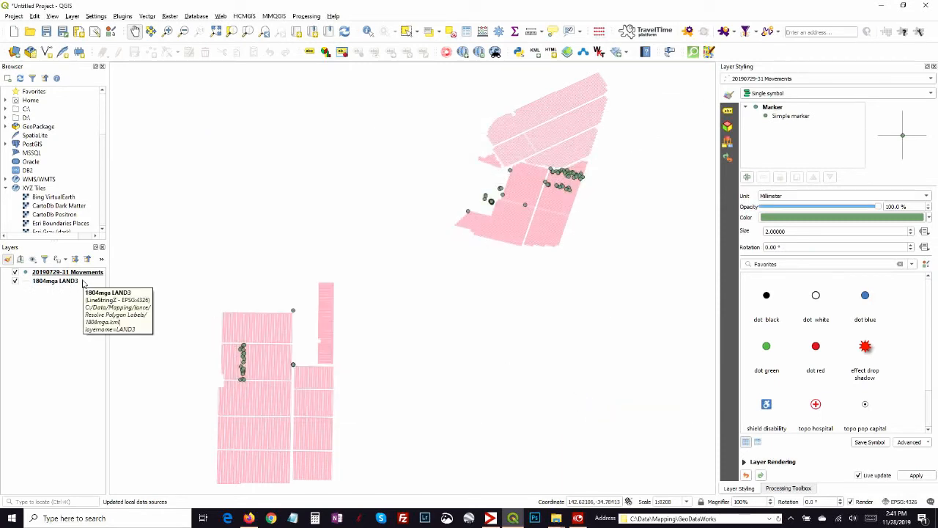
- Examine the description field in the 1804mga LAND3 layer's attribute table and close the table
left_click(55, 282)
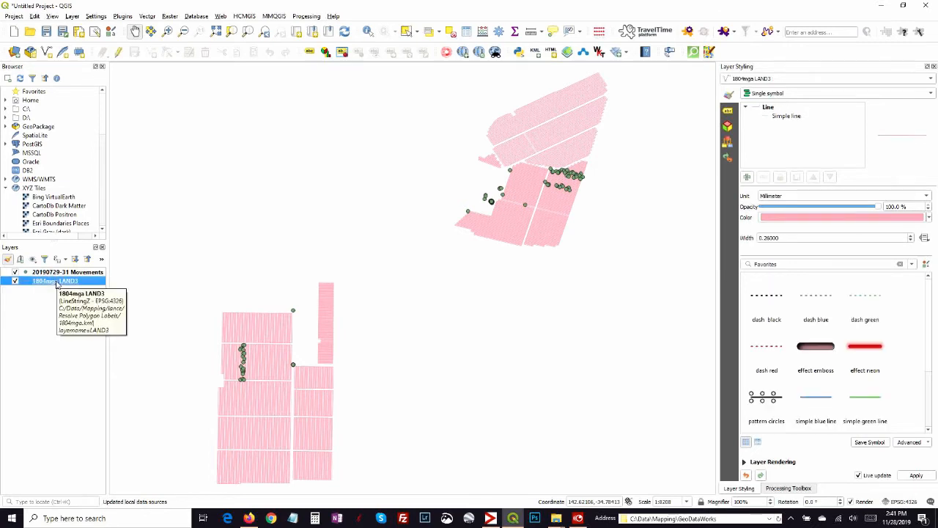
right_click(57, 284)
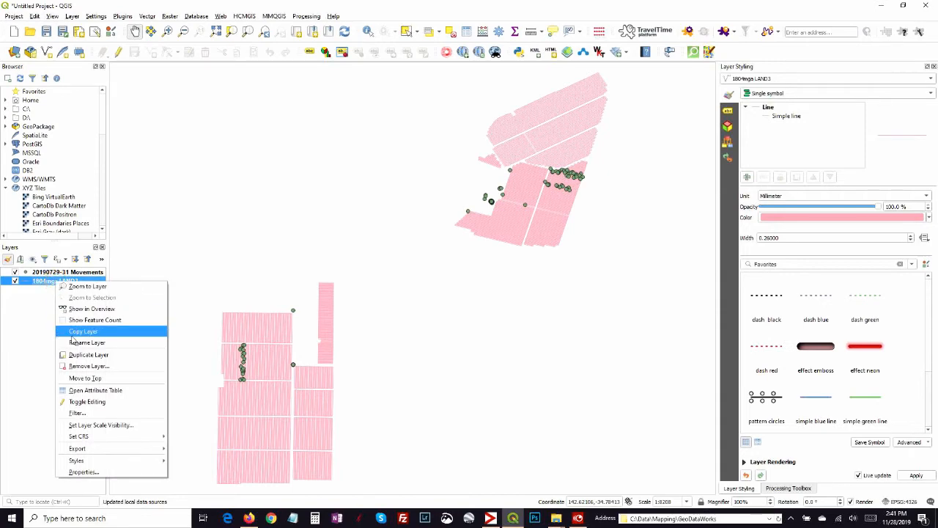
left_click(89, 391)
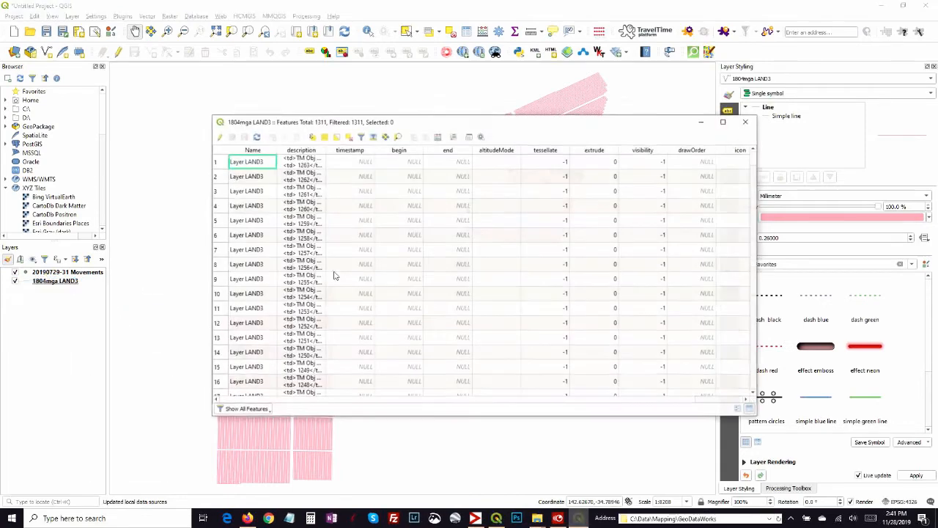
left_click(308, 164)
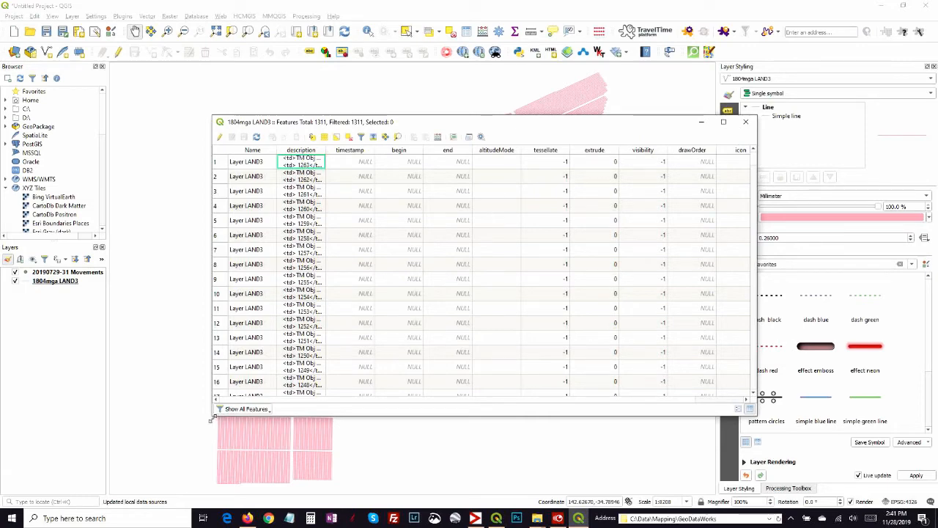
left_click_drag(211, 418, 172, 439)
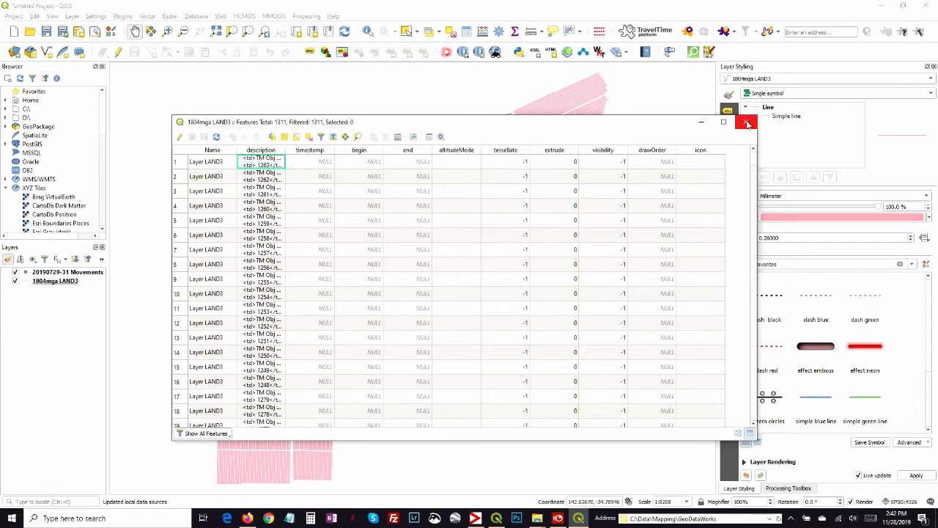
left_click(747, 125)
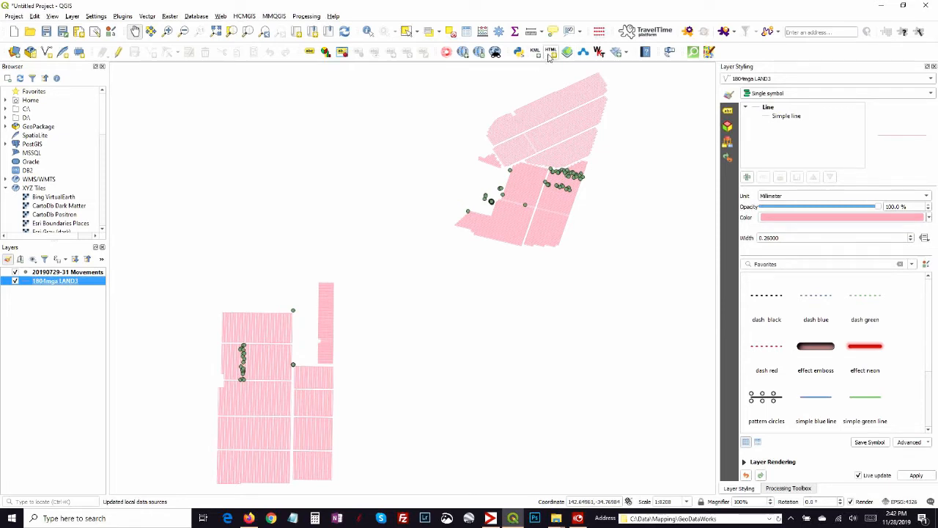
- Disable and re-enable the KML Tools plugin in the plugin manager, then close the manager
left_click(122, 17)
left_click(136, 27)
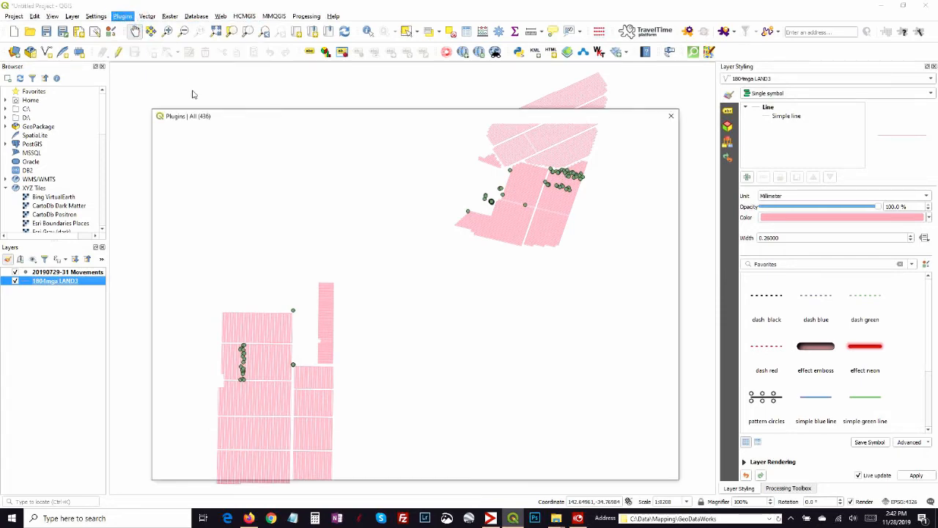
left_click(229, 153)
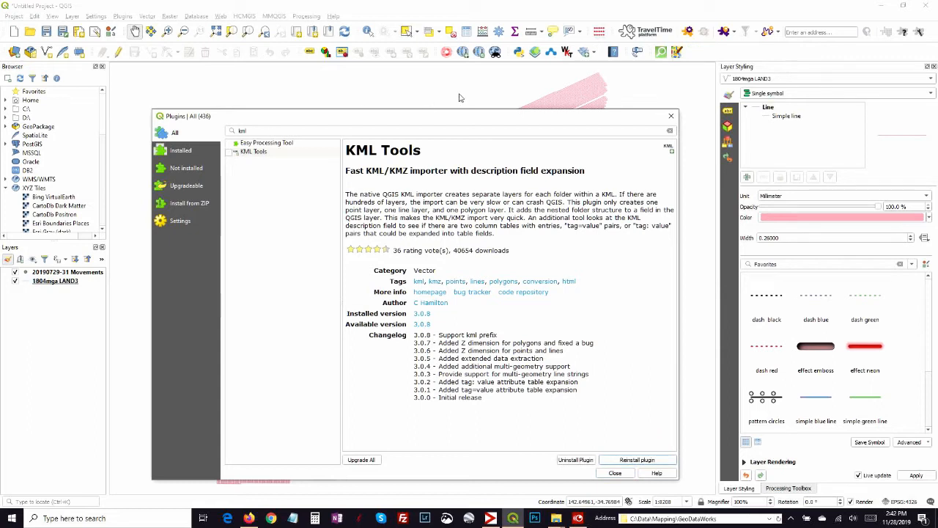
left_click(229, 152)
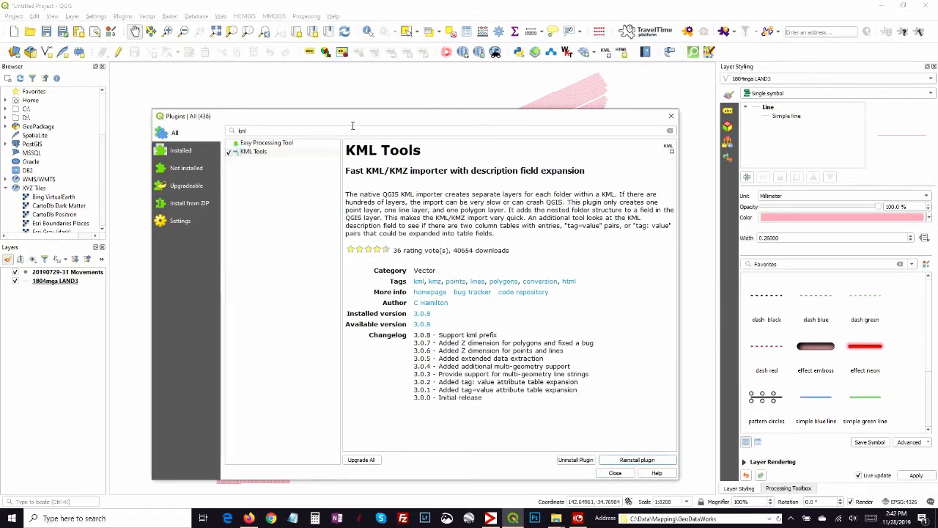
left_click(670, 117)
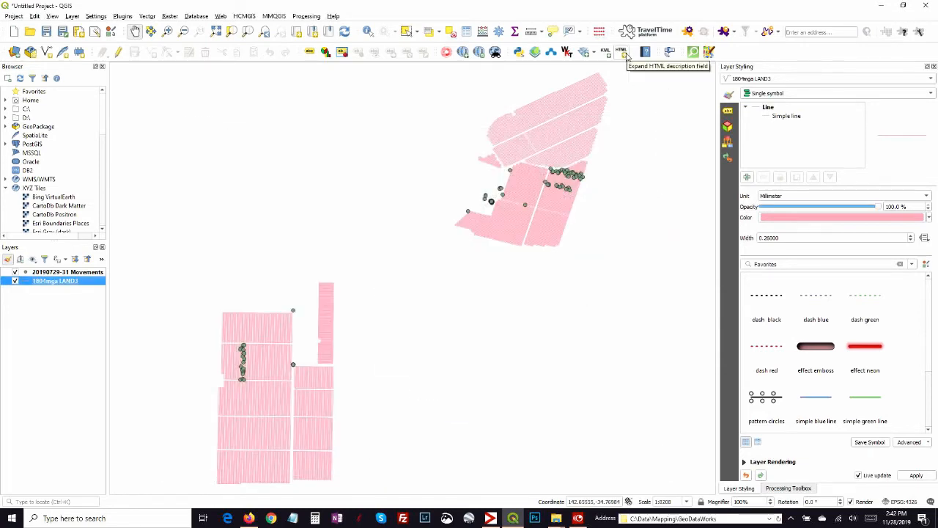
left_click(625, 58)
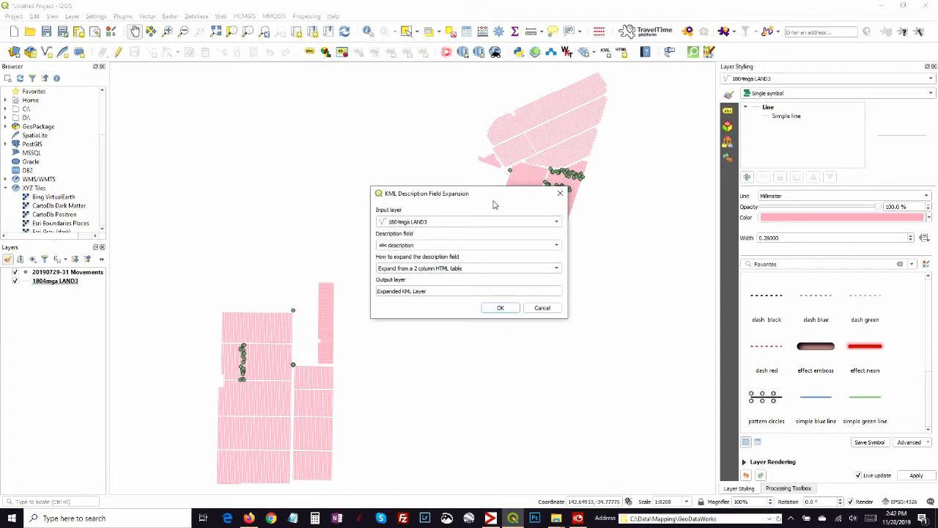
left_click_drag(495, 204, 491, 178)
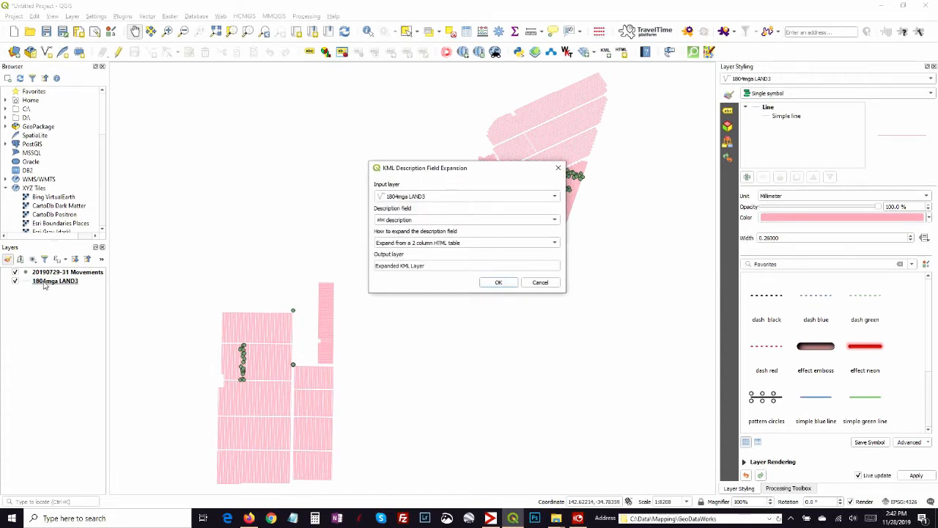
left_click(433, 198)
left_click(405, 220)
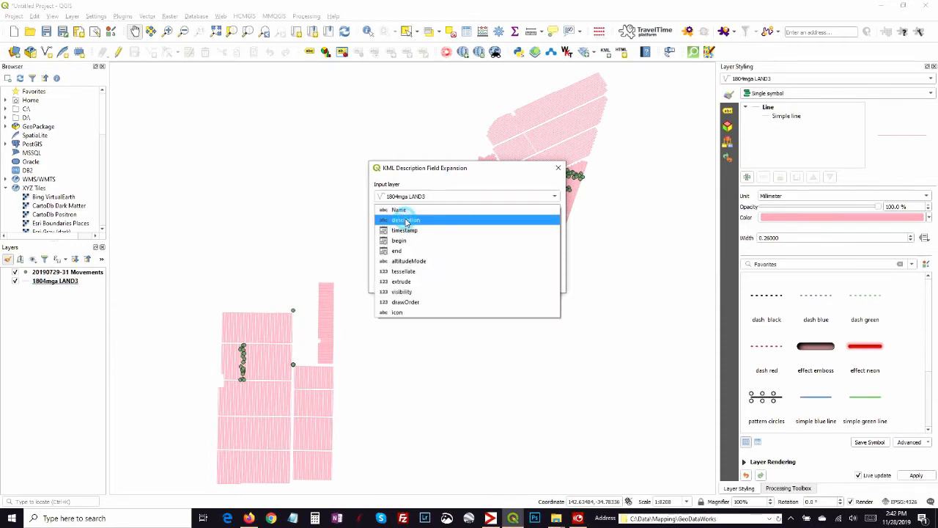
left_click(429, 221)
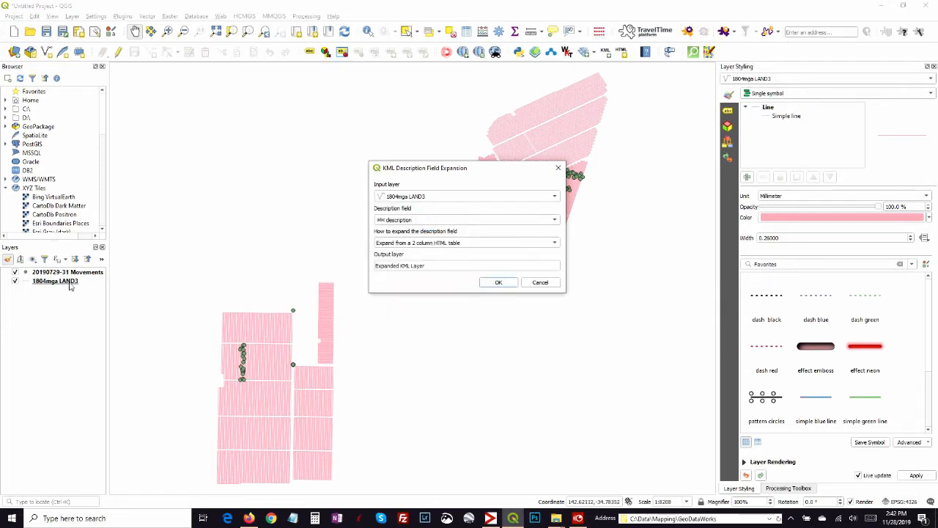
left_click(546, 284)
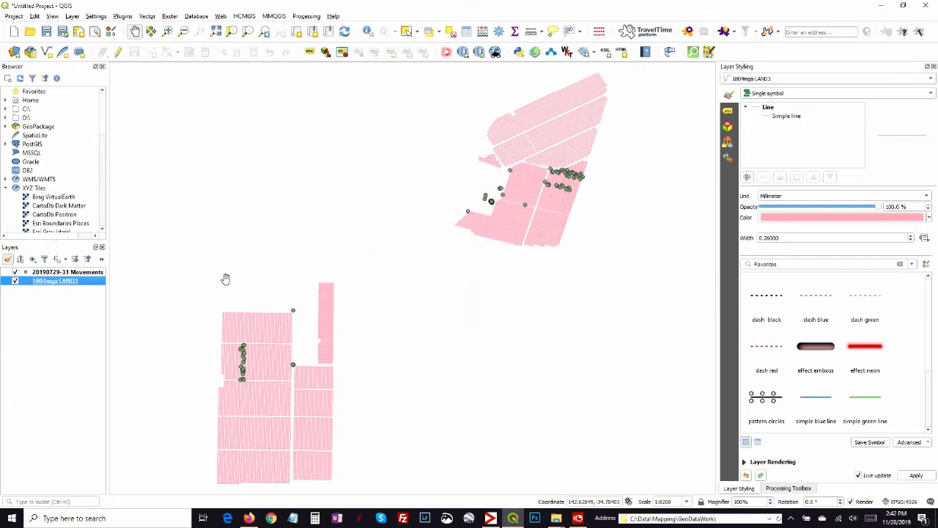
- Review the description values in the 1804mga LAND3 attribute table and close it
right_click(40, 280)
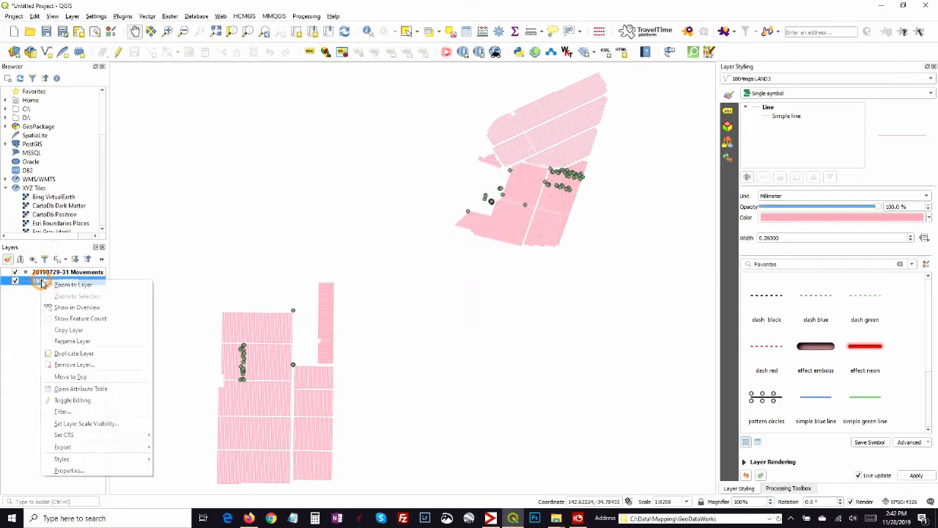
left_click(79, 389)
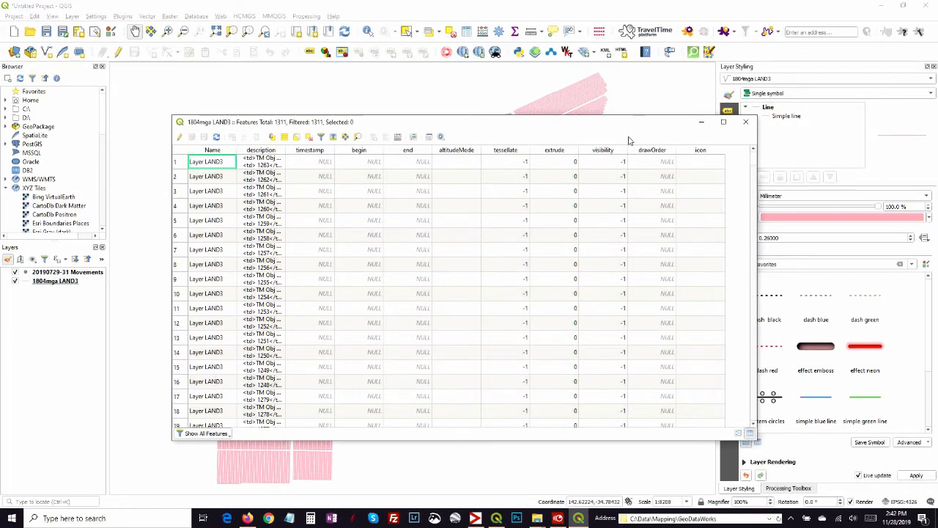
left_click(745, 122)
- Expand the description field of 1804mga LAND3 from a 2 column HTML table into Expanded KML Layer, extracting only the TM Obj field
left_click(619, 51)
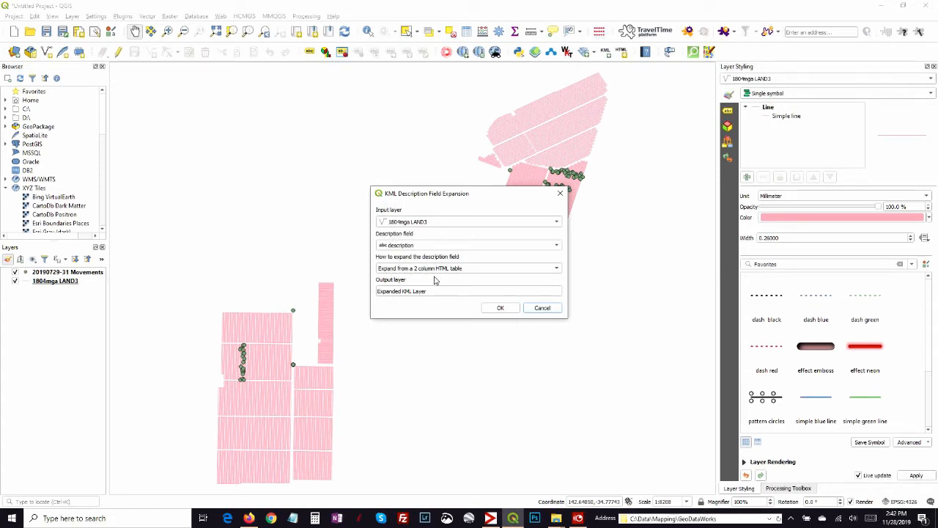
left_click_drag(427, 291, 380, 290)
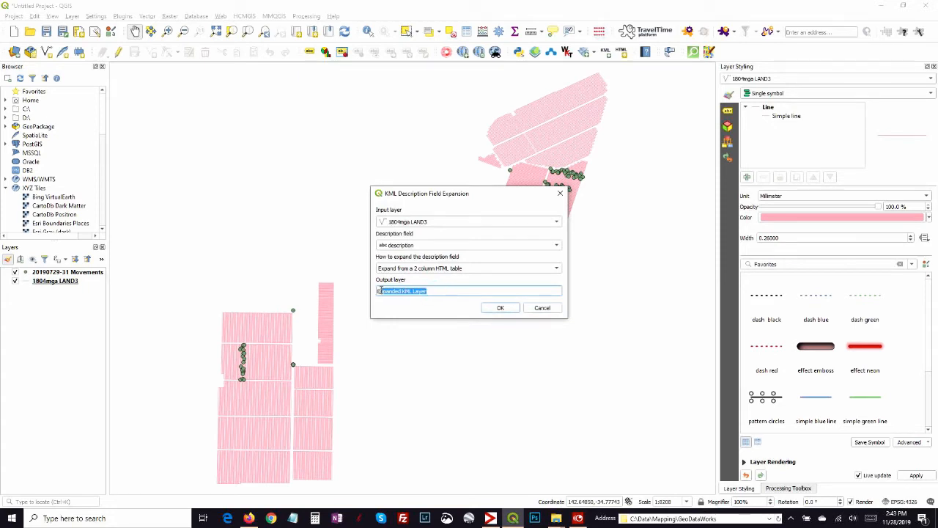
left_click(497, 309)
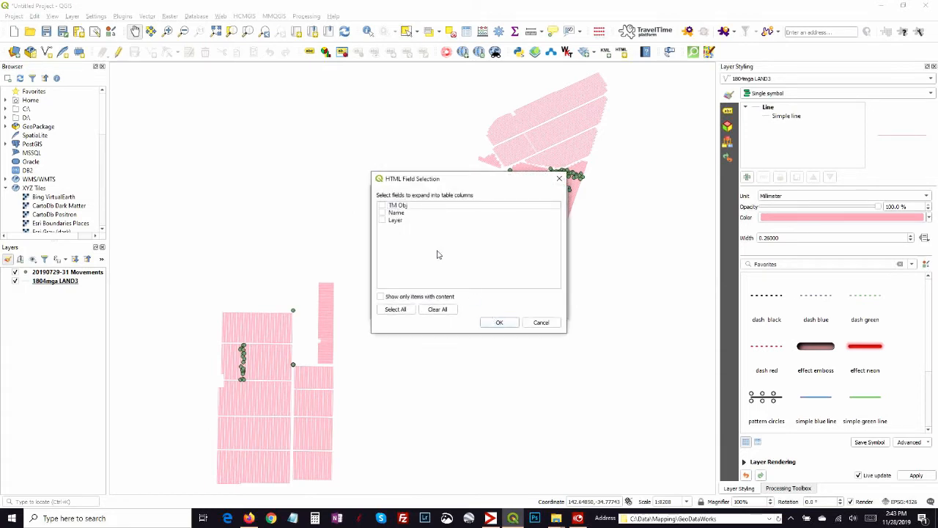
left_click(382, 206)
left_click(499, 323)
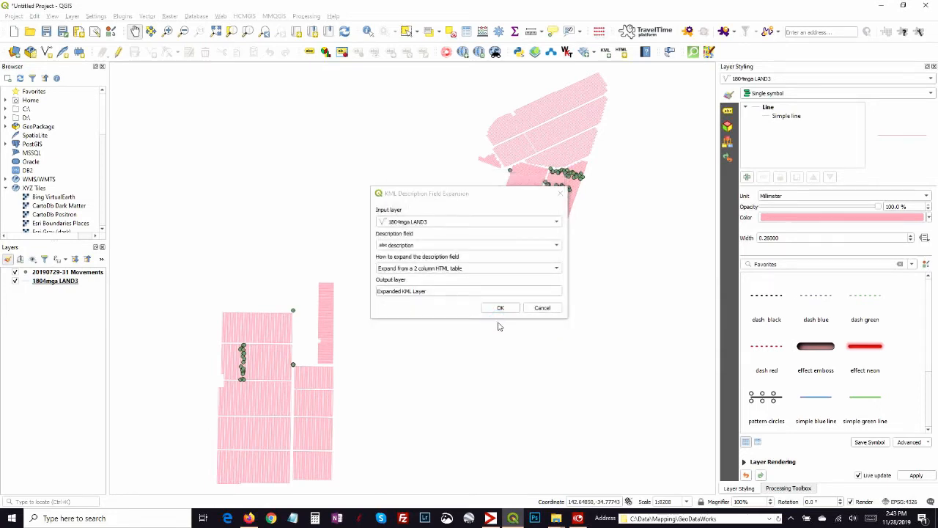
left_click(499, 307)
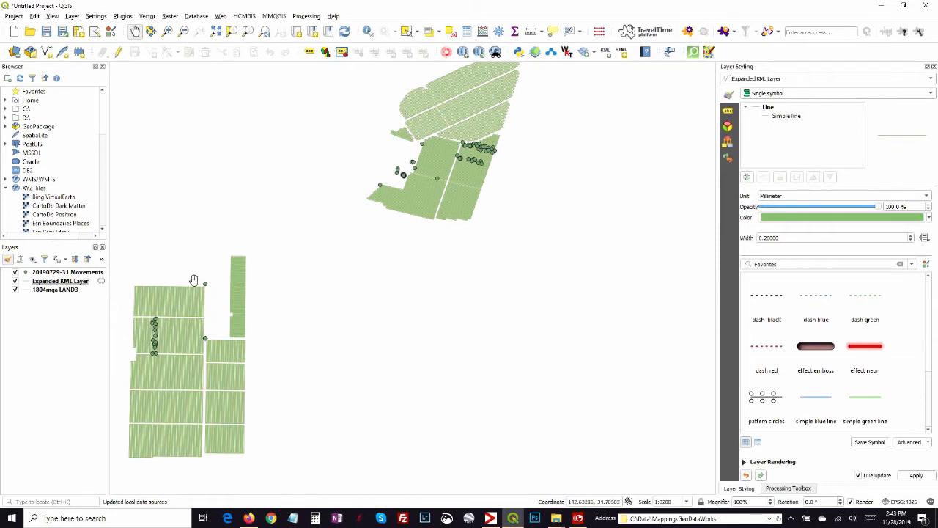
- Hide the original 1804mga LAND3 layer on the map
left_click(16, 291)
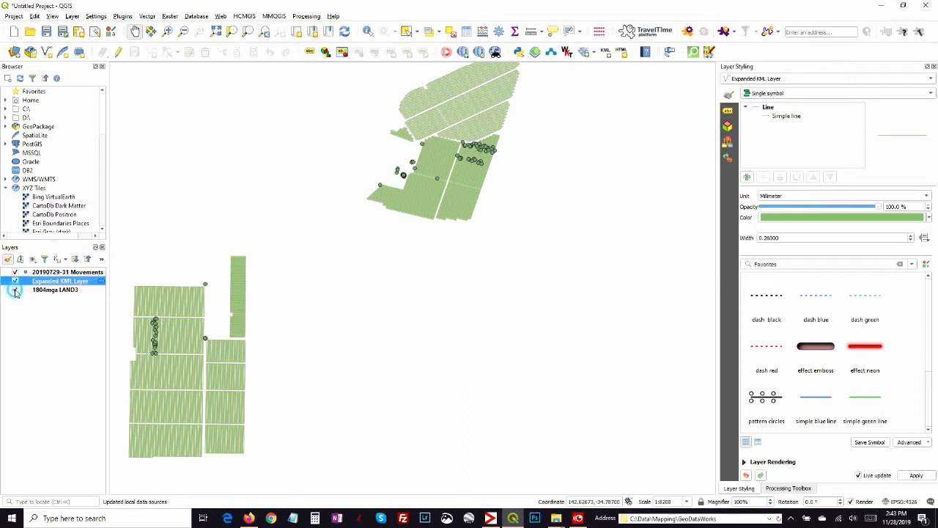
left_click(15, 291)
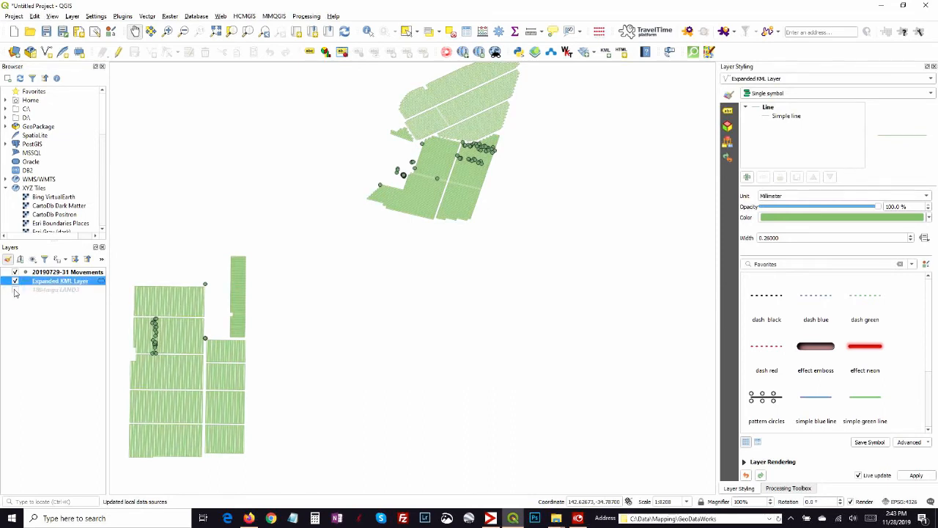
left_click(16, 291)
- Convert the Expanded KML Layer lines to a temporary polygon layer with Lines to Polygons, and hide the Expanded KML Layer
left_click(147, 15)
mouse_move(160, 98)
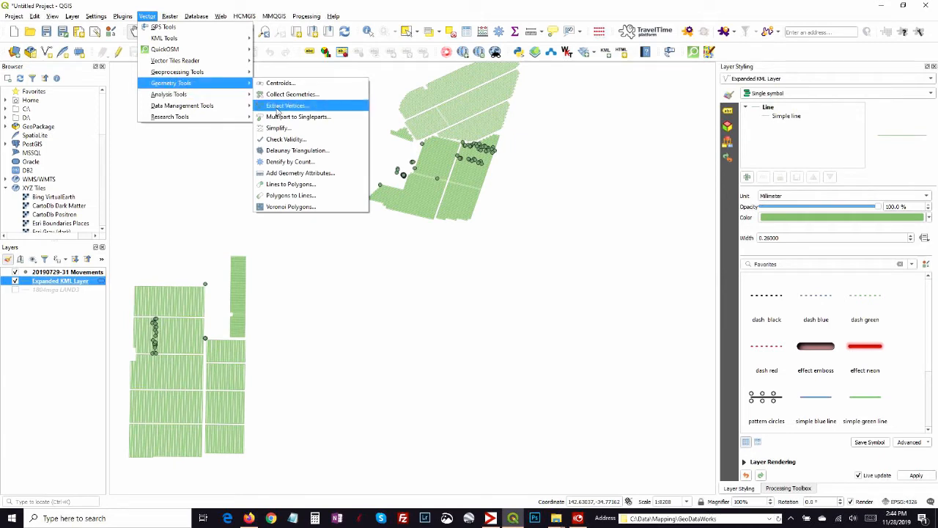
left_click(307, 187)
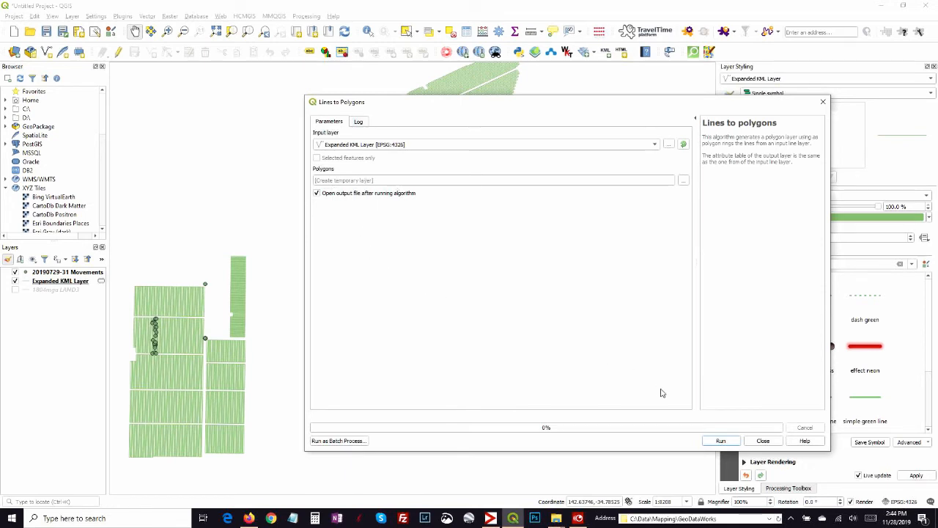
left_click(722, 442)
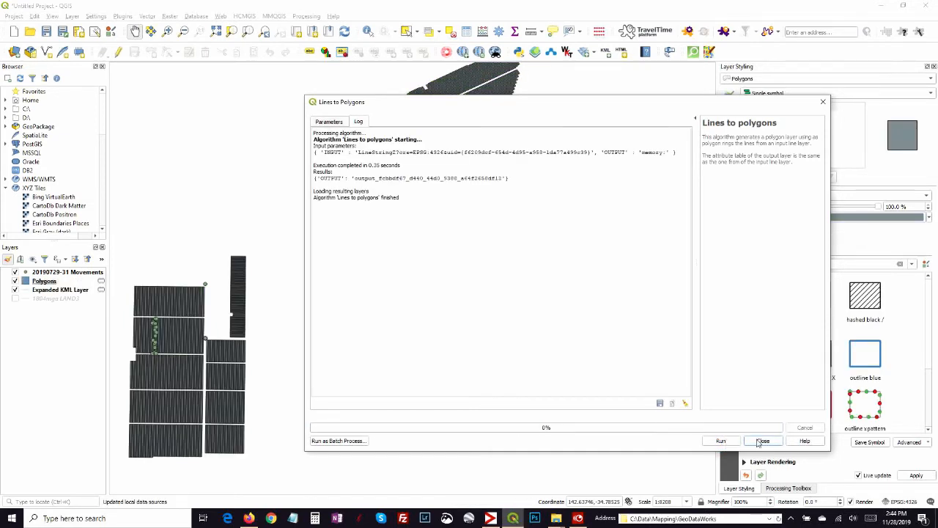
left_click(762, 442)
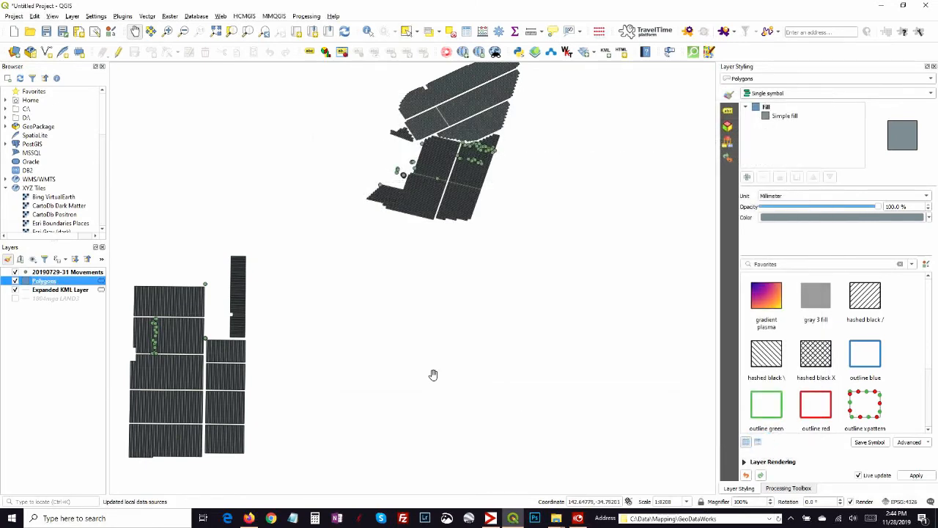
left_click(15, 290)
left_click_drag(246, 134, 305, 159)
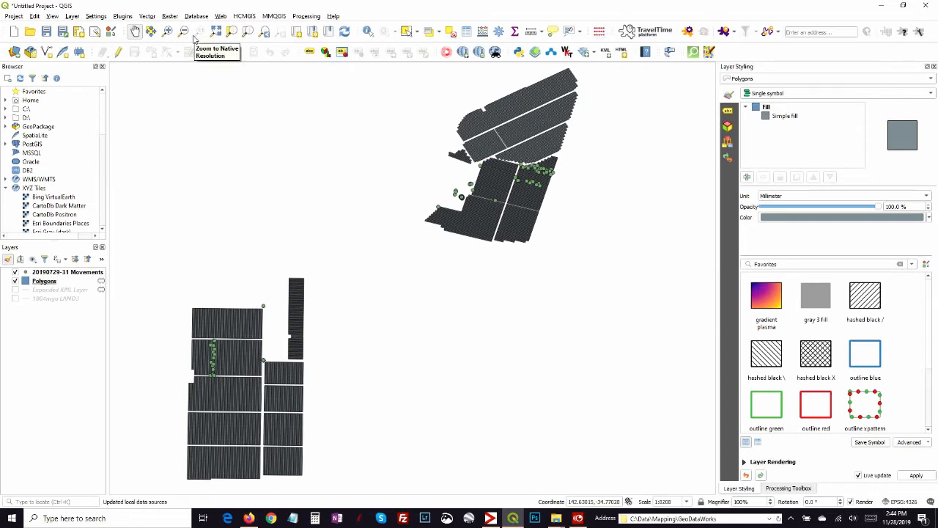
left_click(146, 16)
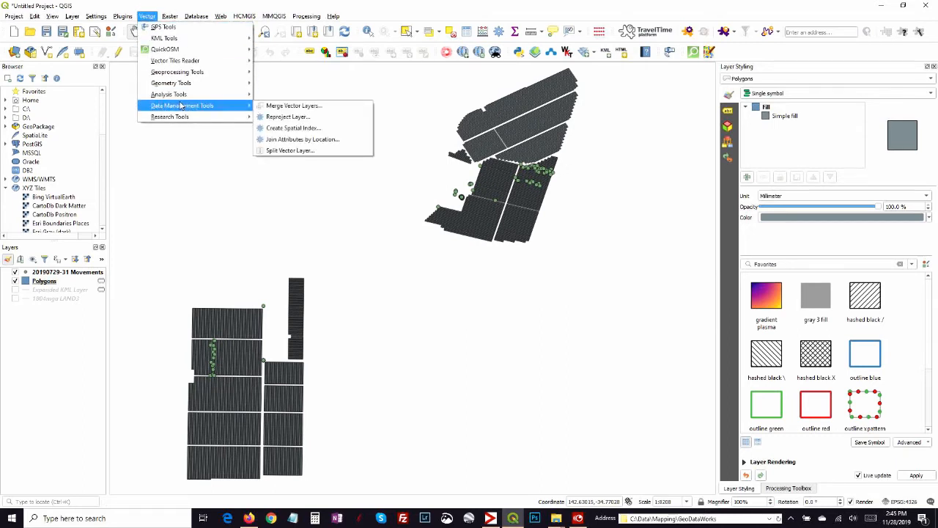
left_click(307, 139)
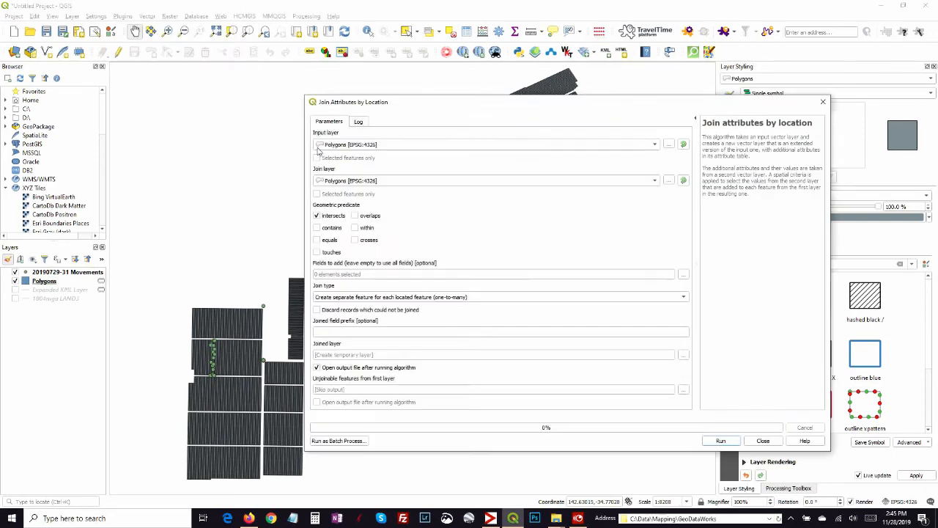
left_click_drag(390, 108, 306, 97)
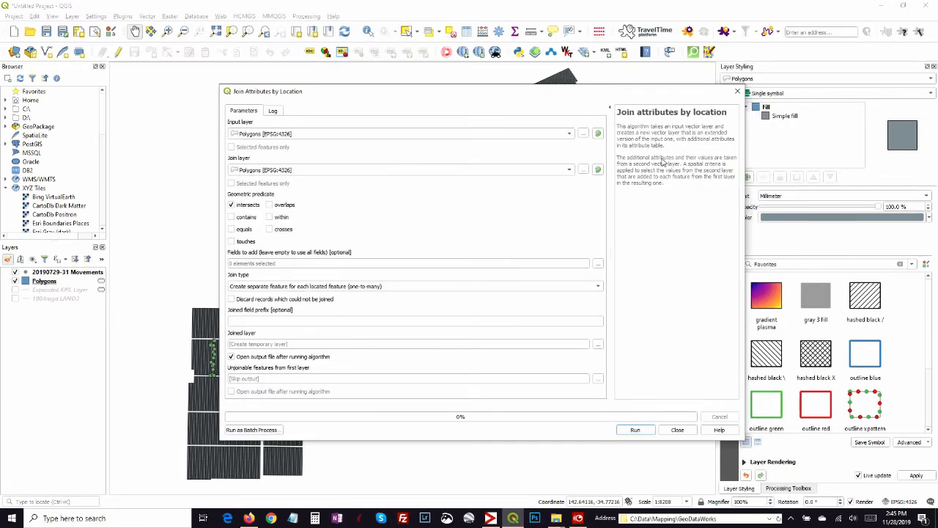
left_click(568, 135)
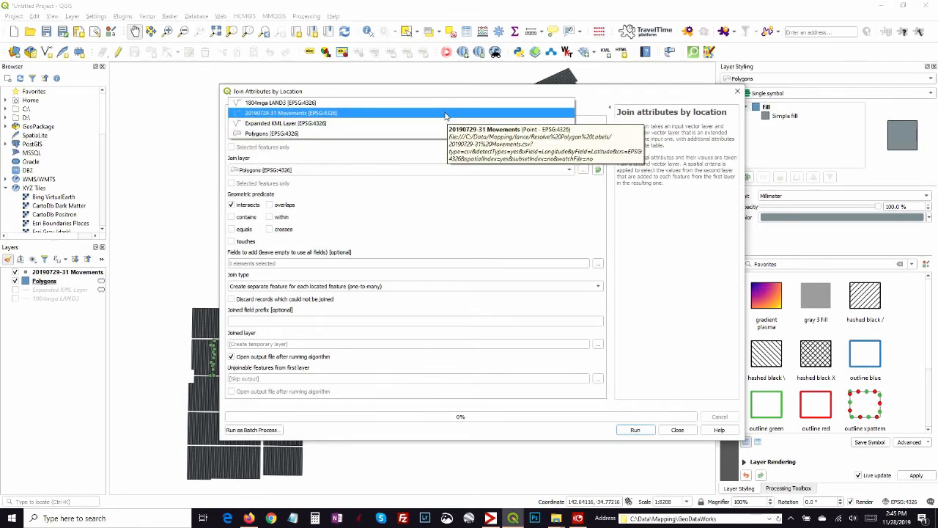
left_click(436, 114)
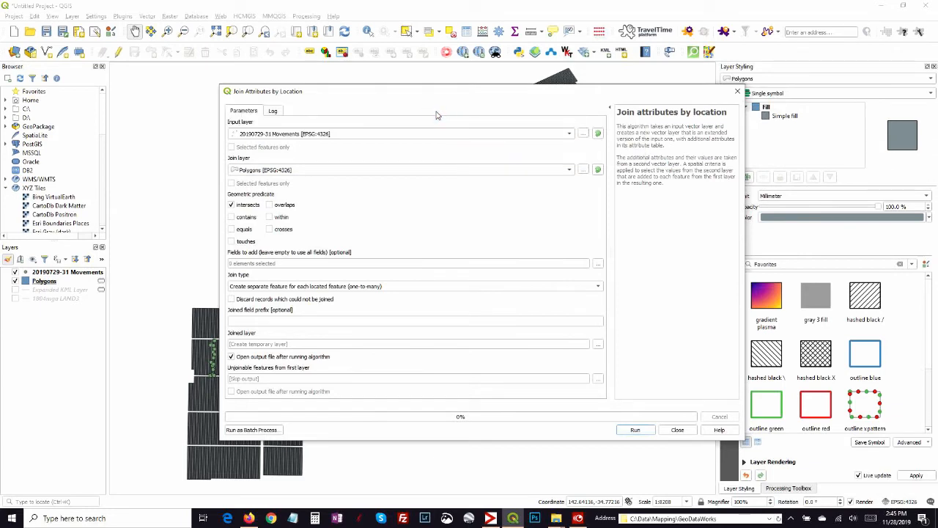
left_click(567, 134)
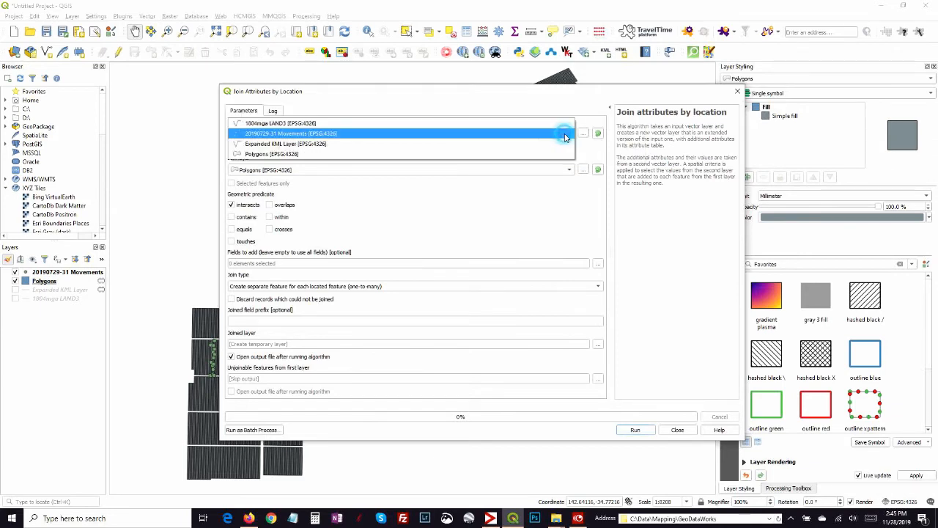
left_click(279, 134)
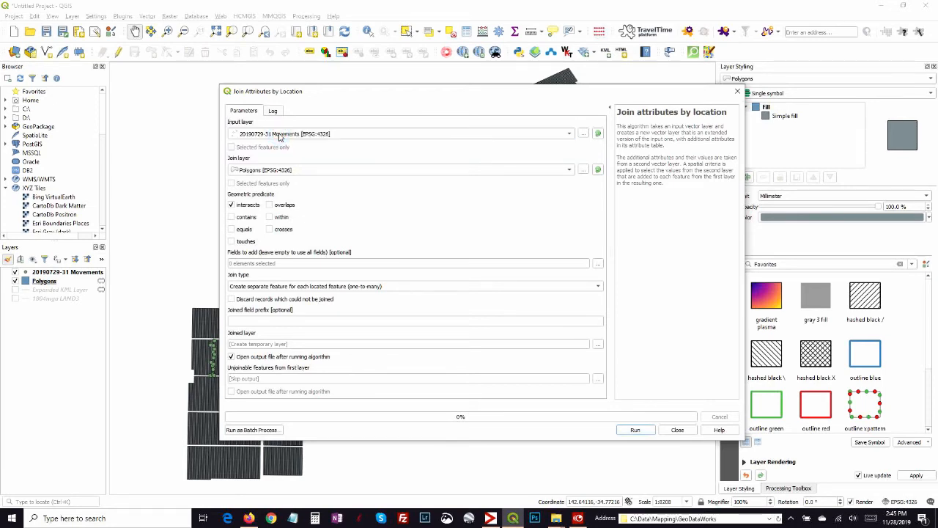
left_click(321, 173)
left_click(309, 171)
- Add contains, within and overlaps to the join's geometric predicates alongside intersects
left_click(231, 217)
left_click(269, 217)
left_click(269, 205)
- Select TM Obj as the only field to add, run the location join to a temporary layer, and close the tool
left_click(597, 264)
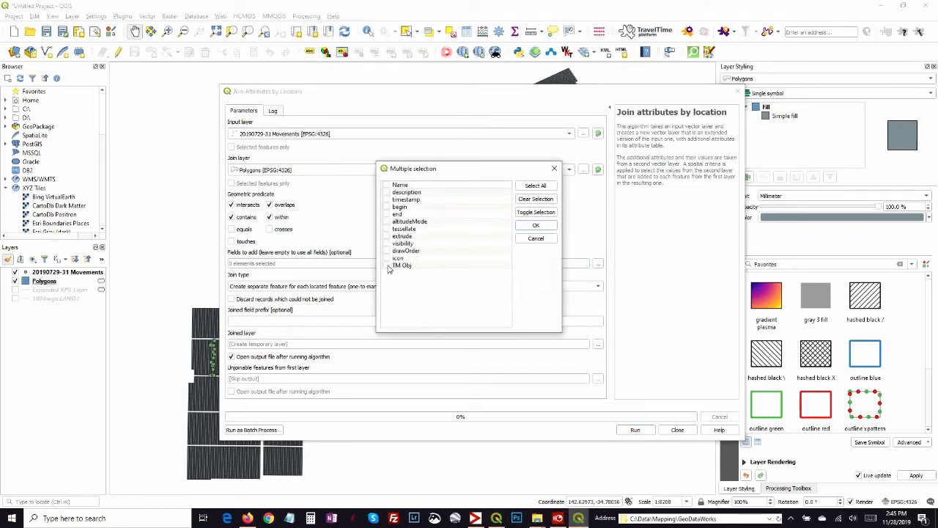
left_click(386, 266)
left_click_drag(524, 174, 619, 216)
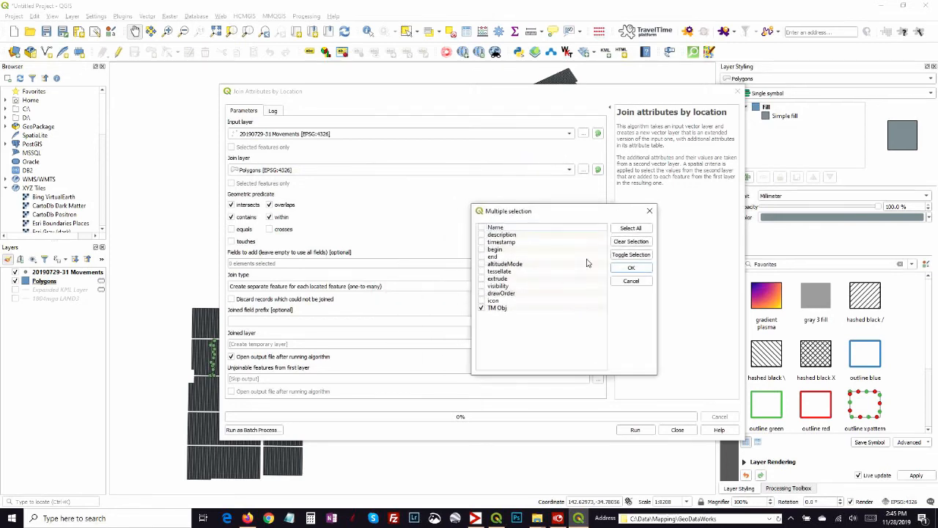
left_click(630, 268)
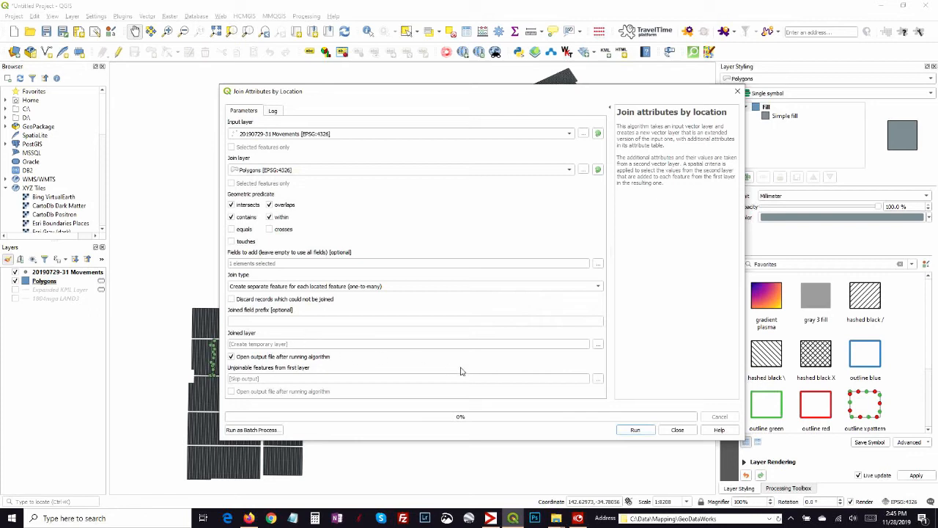
left_click(638, 431)
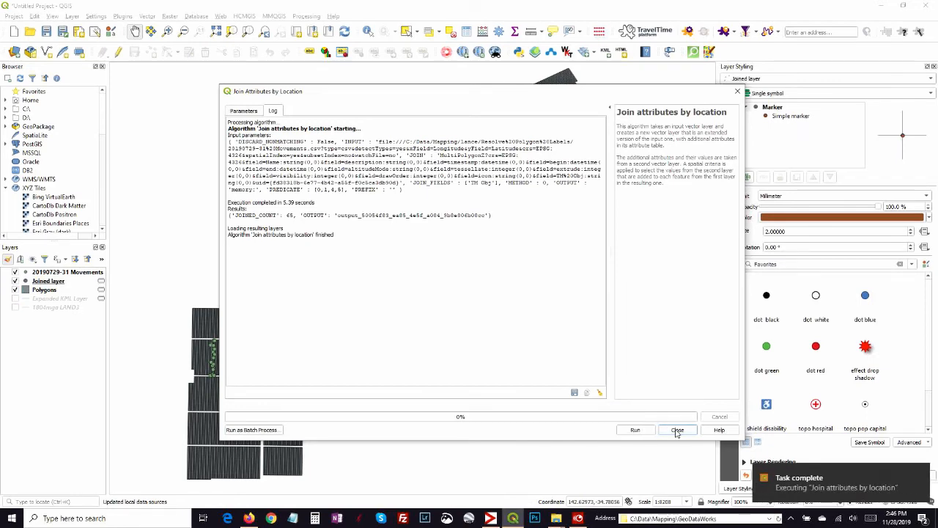
left_click(678, 430)
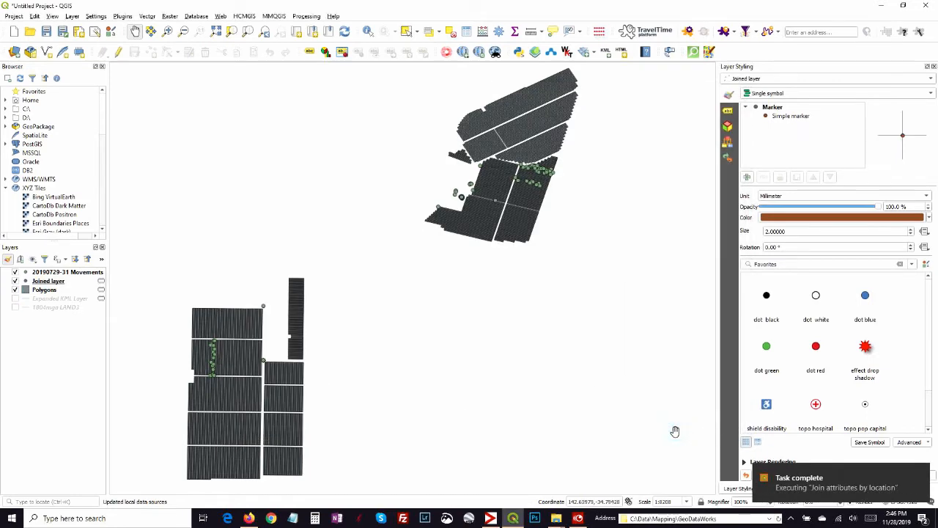
- Review the TM Obj values across all rows of the Joined layer's attribute table, and close the table
left_click(62, 285)
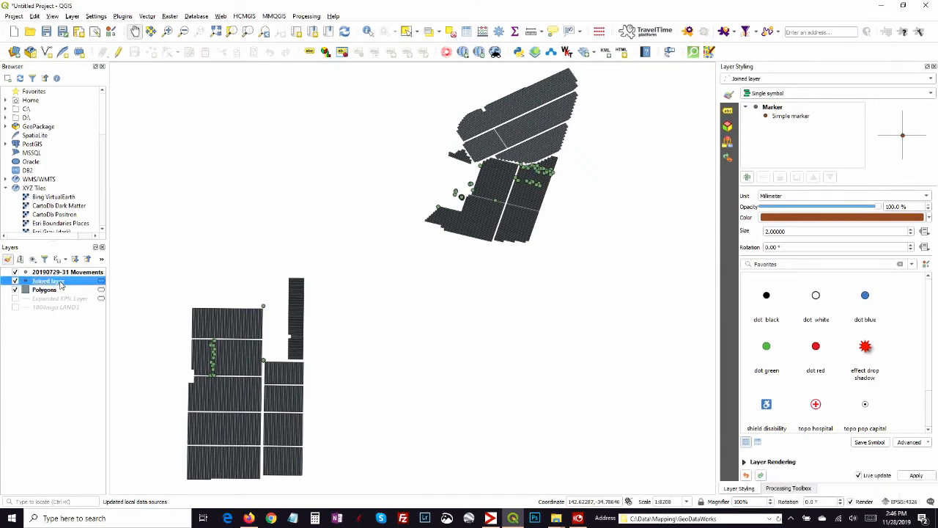
right_click(61, 285)
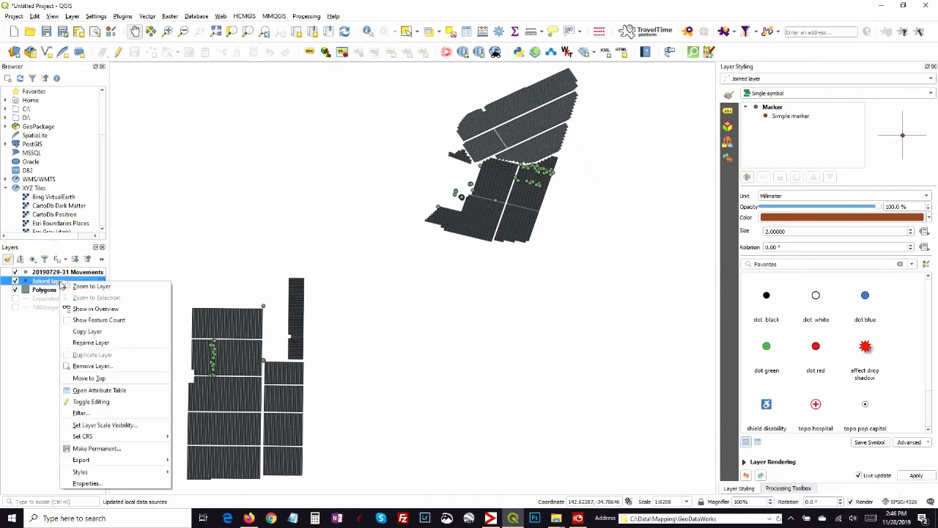
left_click(99, 391)
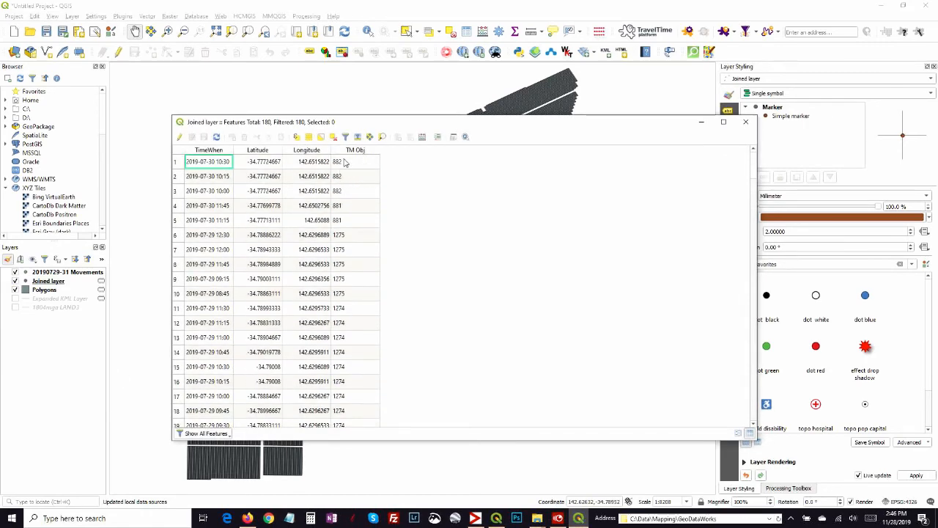
scroll(331, 228, "down", 16)
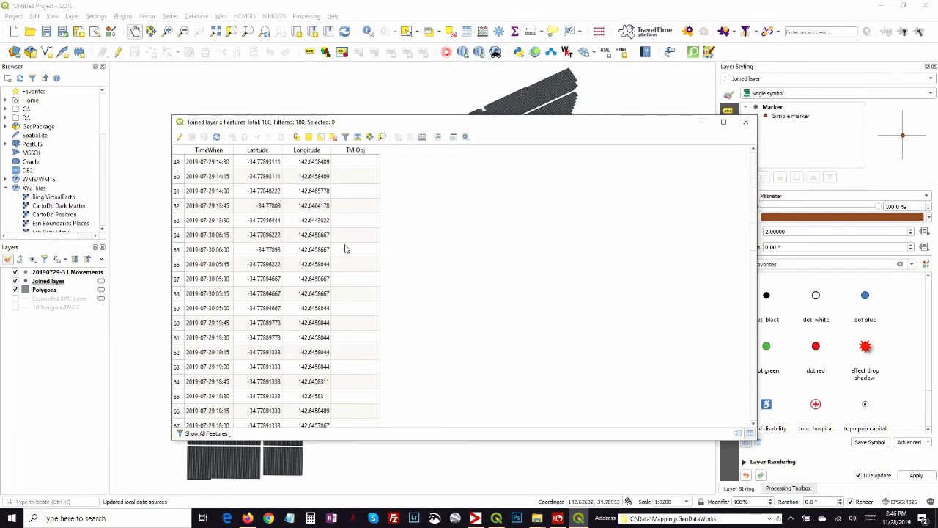
scroll(346, 250, "down", 20)
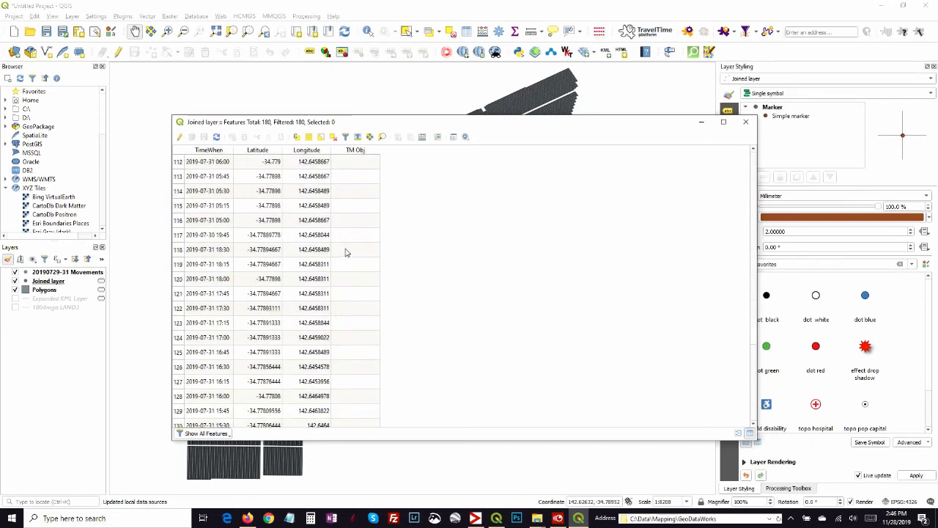
scroll(346, 253, "down", 17)
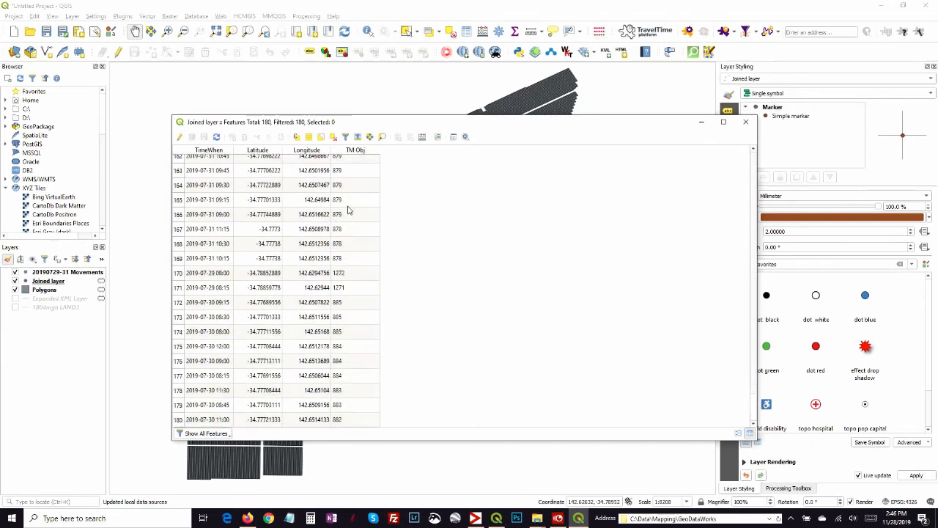
scroll(348, 210, "up", 20)
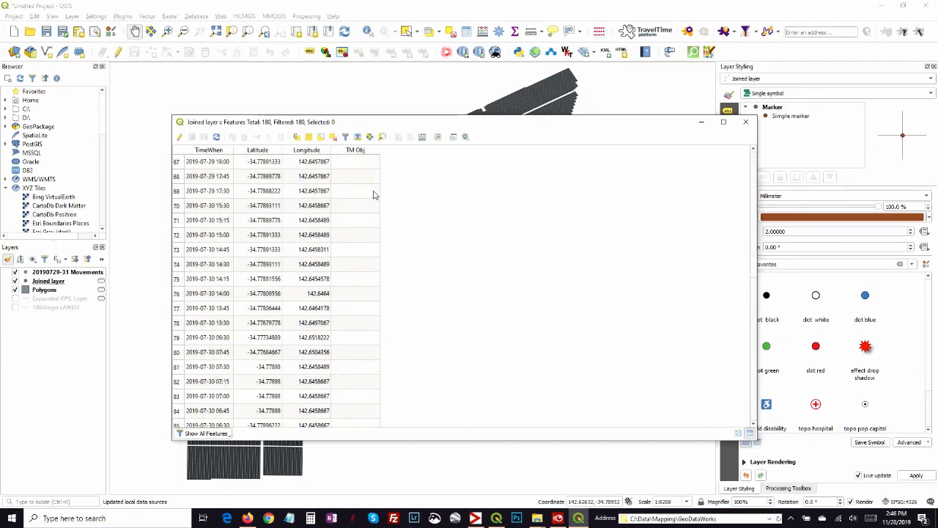
scroll(375, 193, "up", 9)
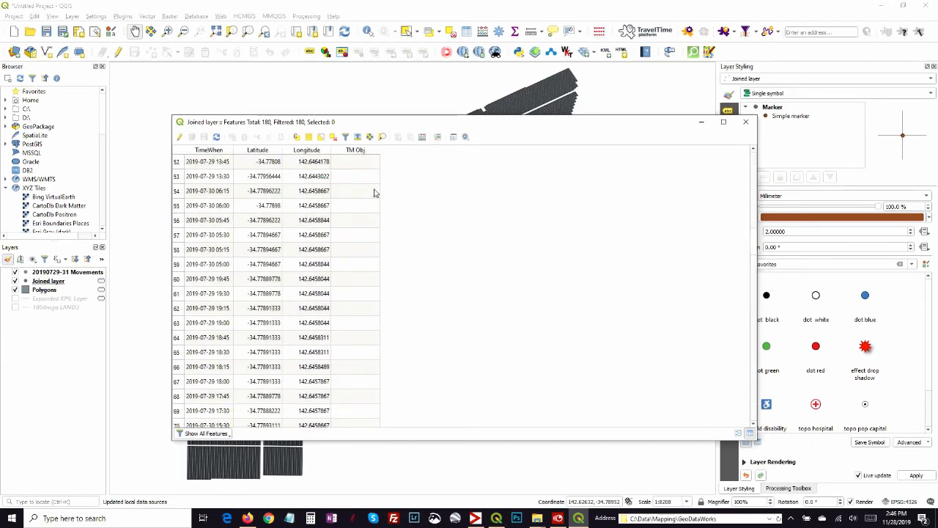
left_click(746, 122)
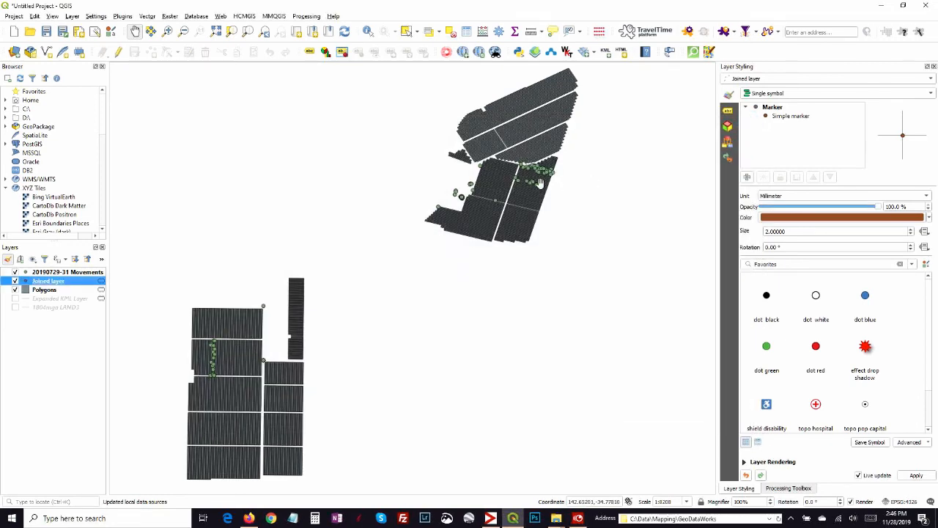
- Identify the Joined layer point in the narrow gap between two polygon blocks to check its TM Obj attribute
scroll(513, 180, "up", 1)
scroll(514, 179, "up", 1)
scroll(332, 222, "up", 1)
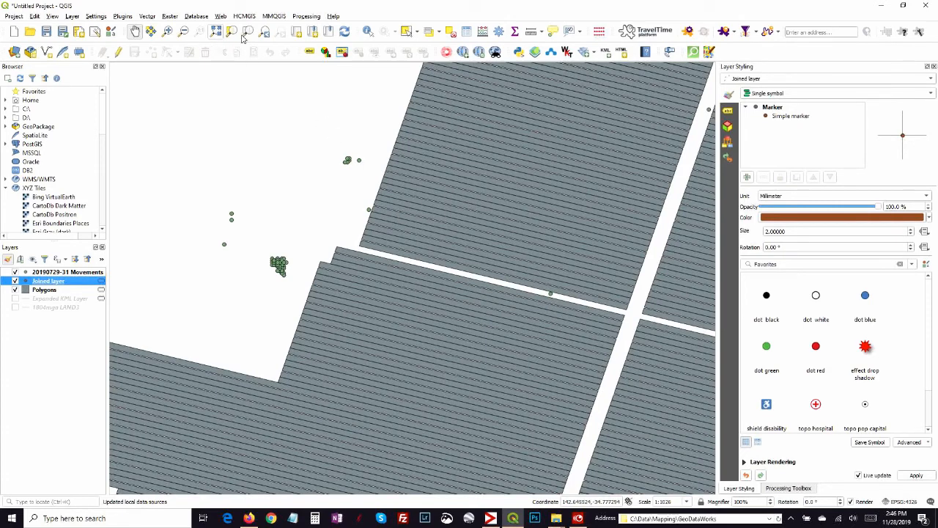
left_click(368, 32)
scroll(543, 287, "up", 1)
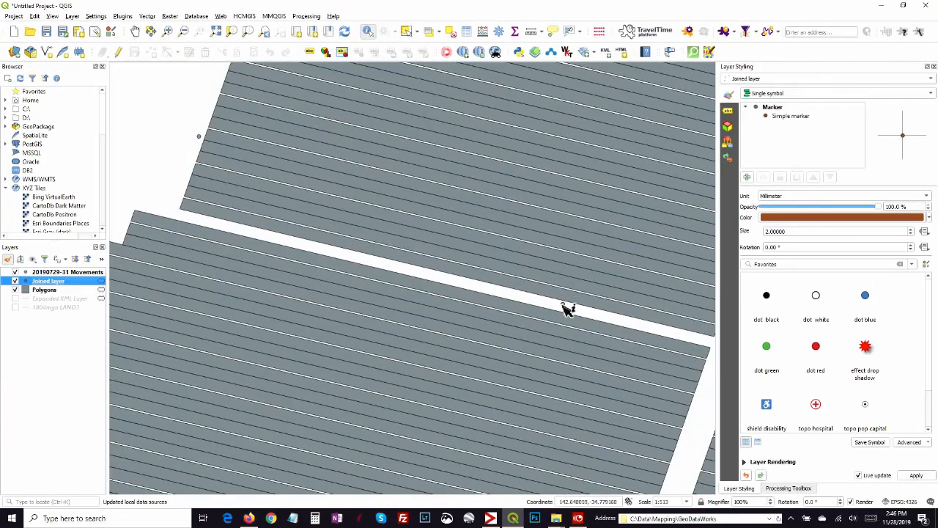
left_click(565, 306)
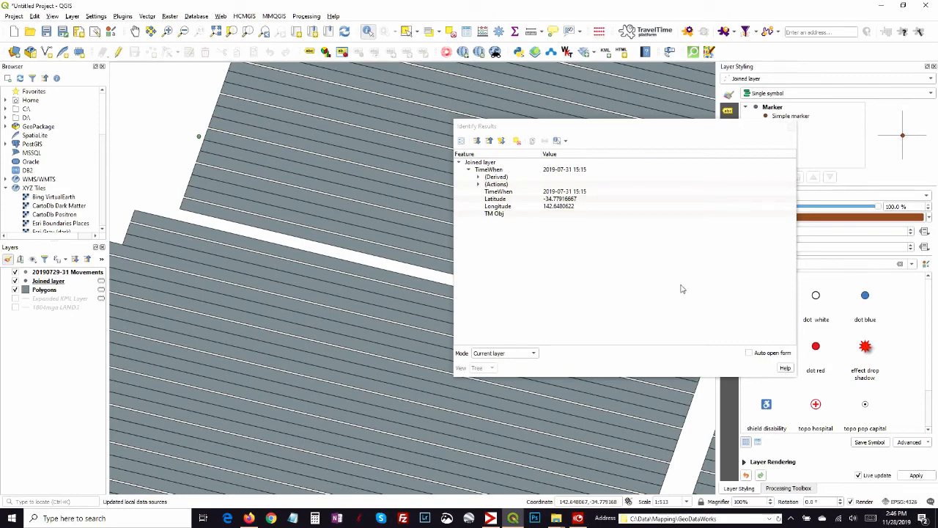
left_click(791, 126)
- Identify a Joined layer point inside a strip of the upper-right polygon block to check its TM Obj attribute
scroll(351, 197, "down", 1)
scroll(353, 199, "down", 1)
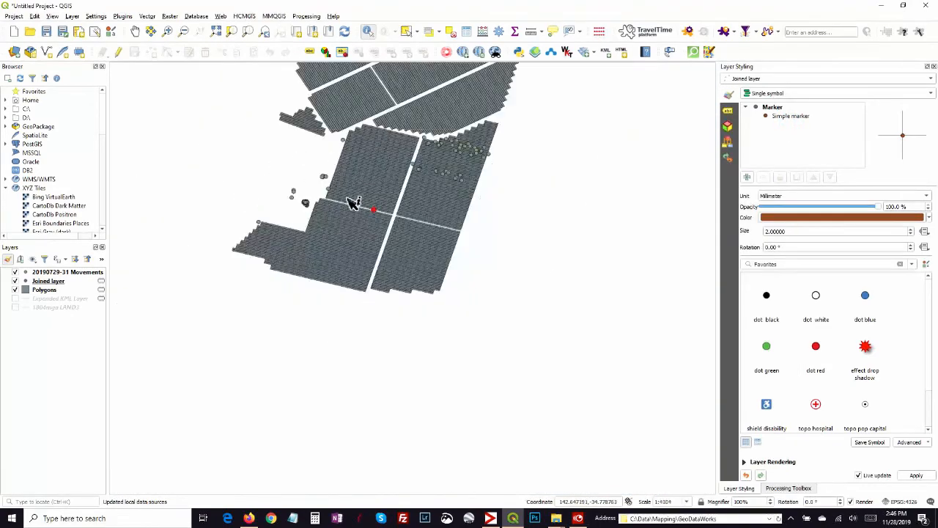
scroll(455, 172, "up", 2)
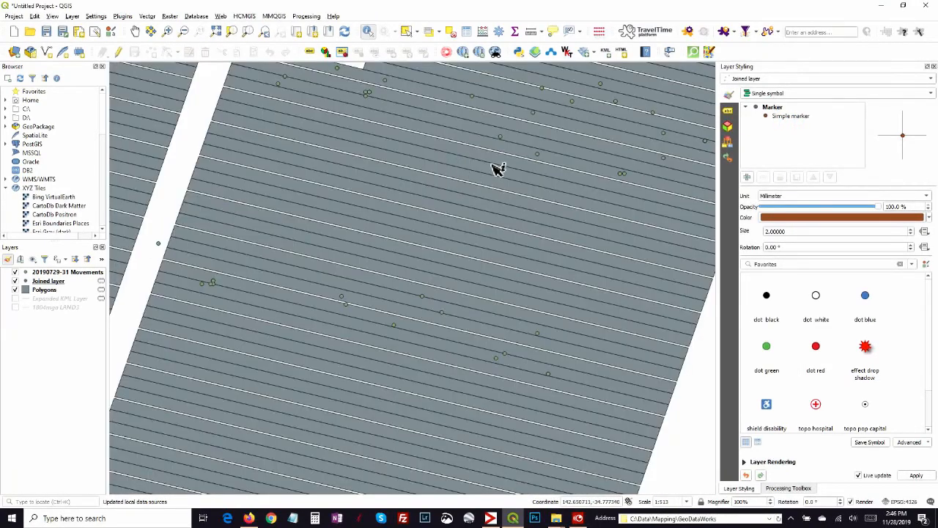
left_click(540, 156)
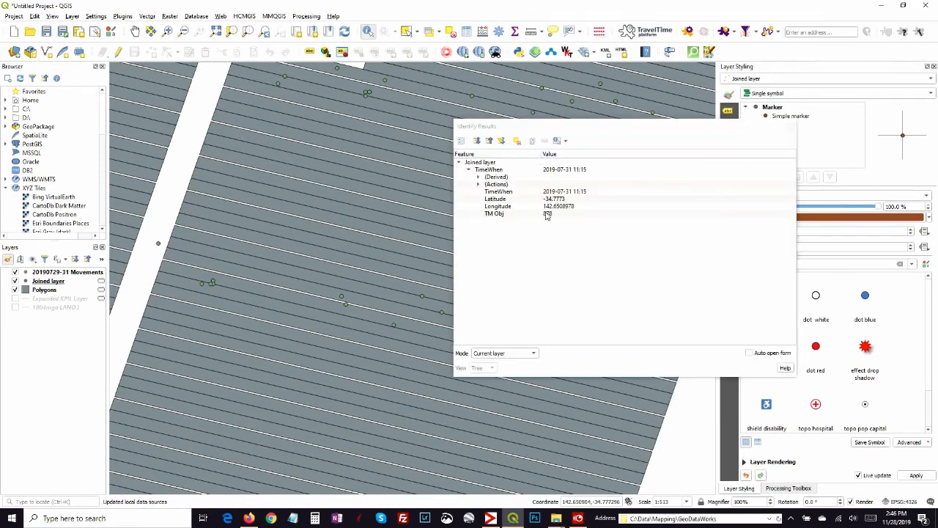
left_click(793, 127)
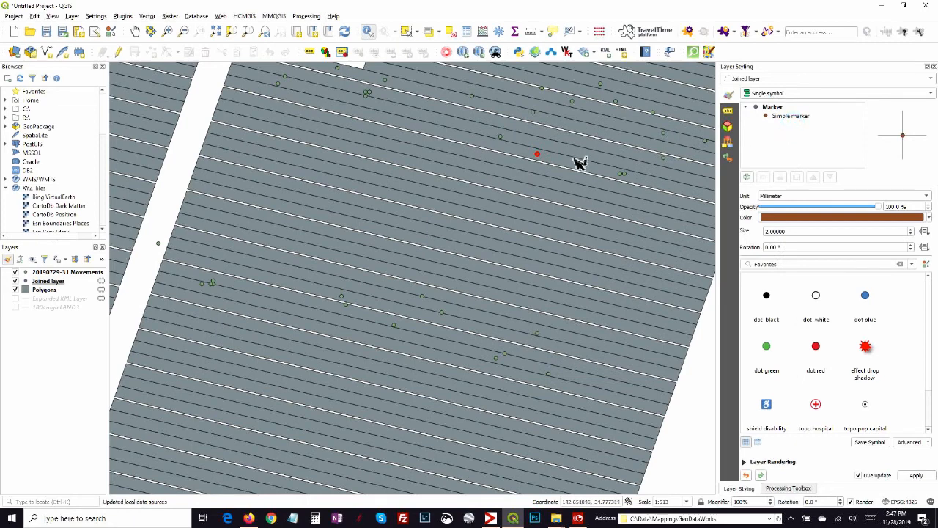
left_click(532, 153)
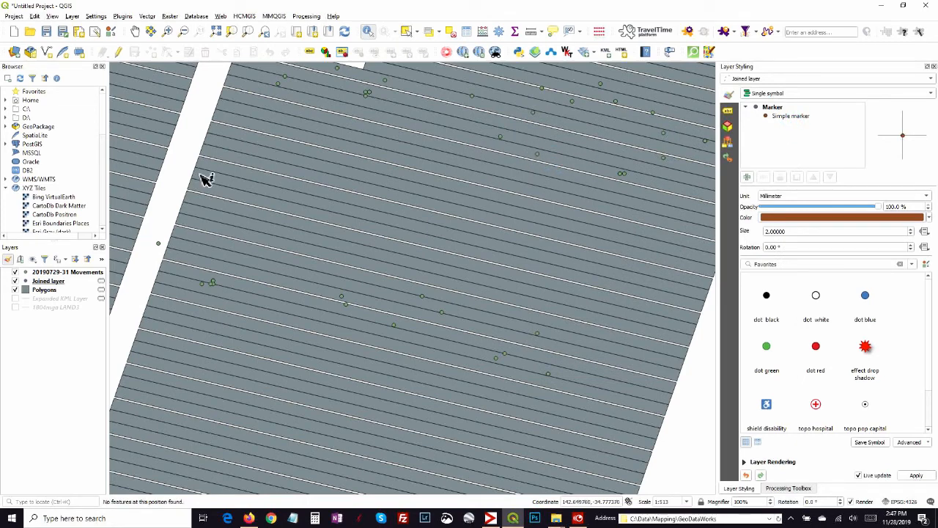
- Identify the Polygons layer strip containing that point to compare its TM Obj value, and close the results
left_click(45, 289)
left_click(556, 162)
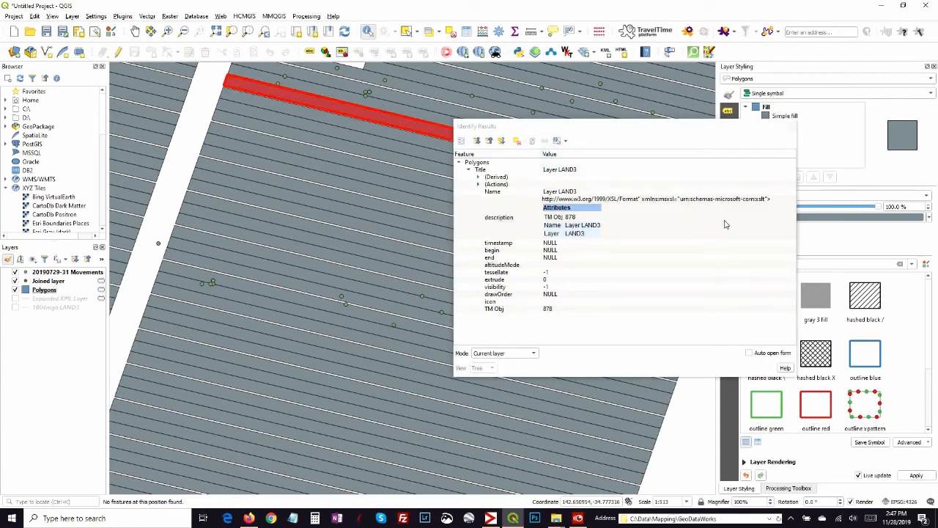
left_click(790, 126)
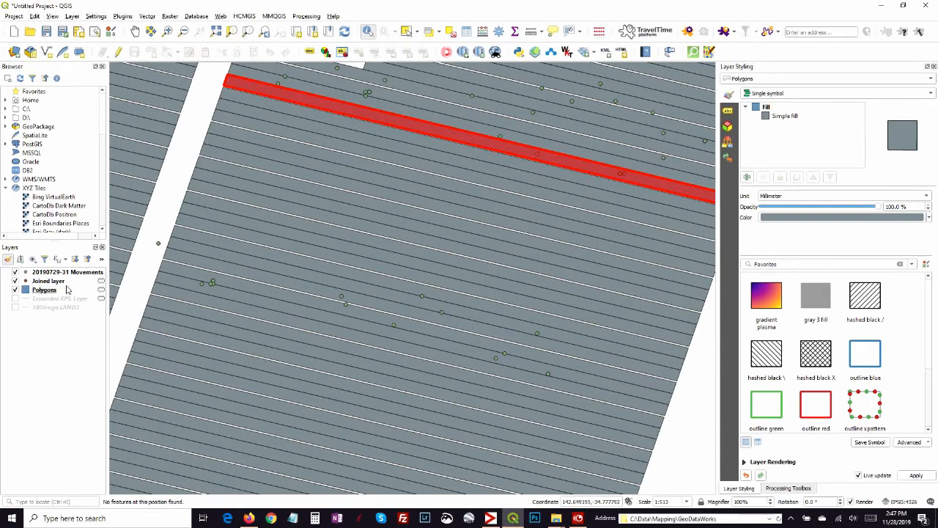
mouse_move(67, 289)
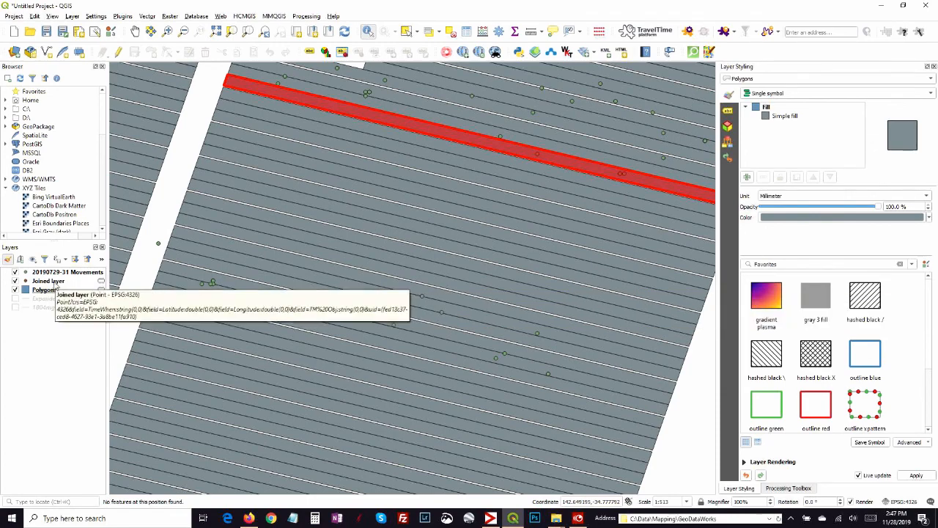
left_click(51, 282)
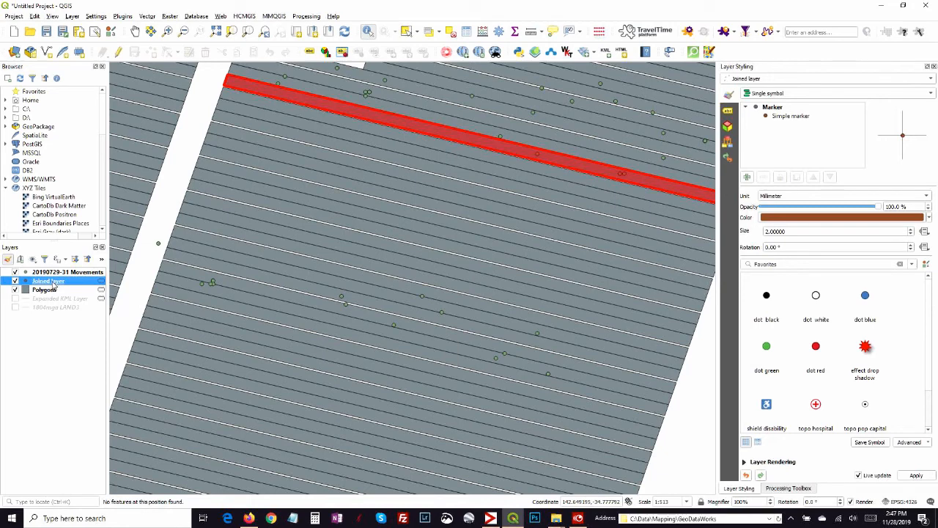
mouse_move(53, 286)
left_click(281, 17)
mouse_move(285, 73)
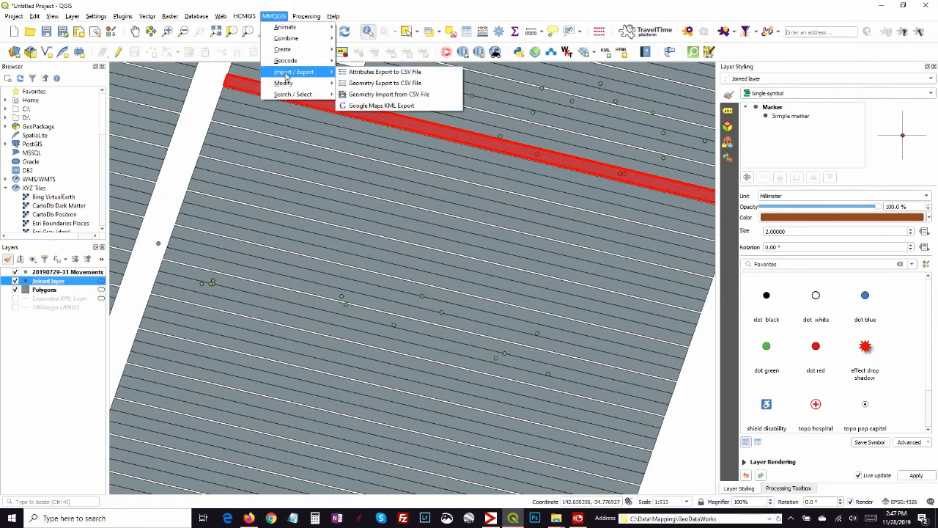
left_click(398, 74)
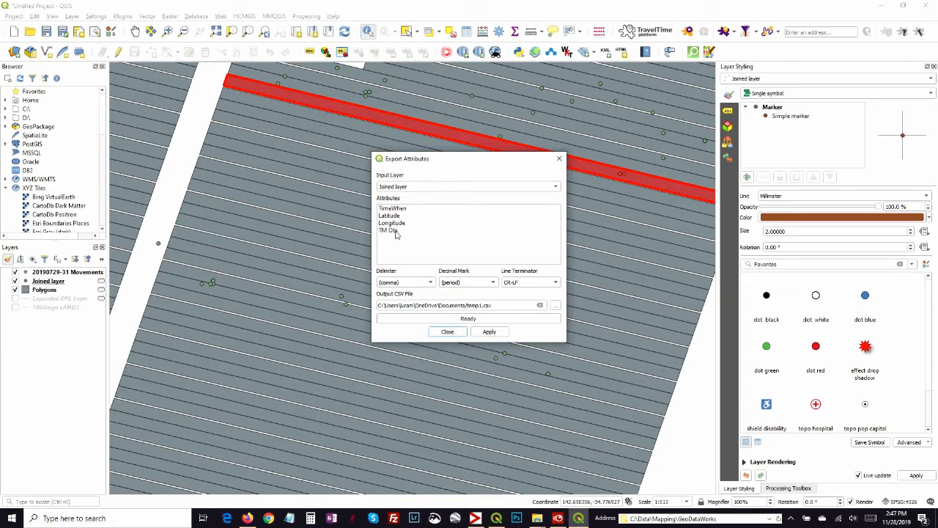
left_click_drag(393, 239, 395, 209)
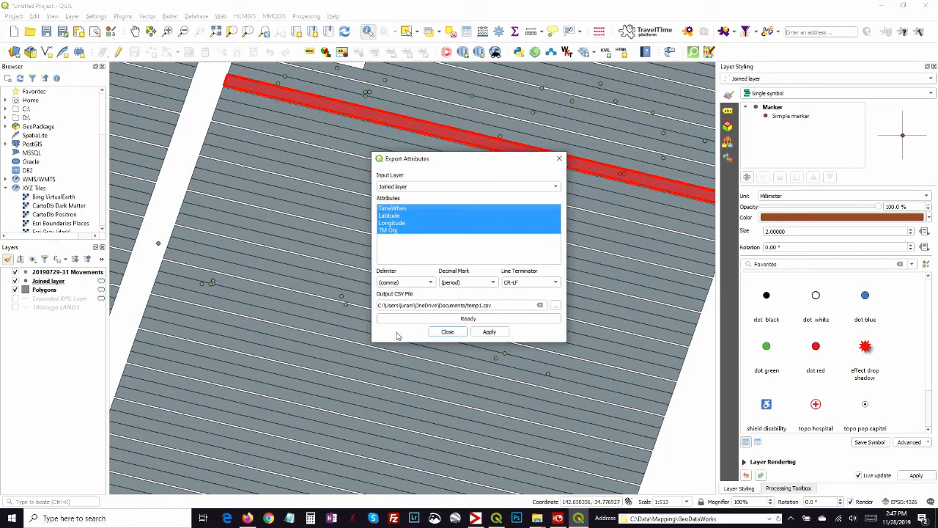
left_click(447, 332)
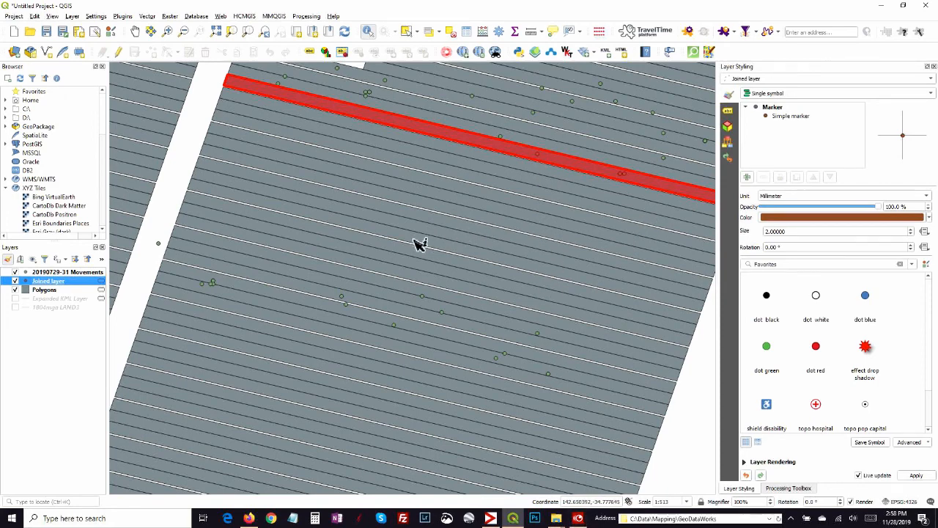
- Clear the highlighted strip and examine how the movement points are distributed inside and outside the polygon blocks
scroll(376, 253, "down", 1)
scroll(376, 254, "down", 1)
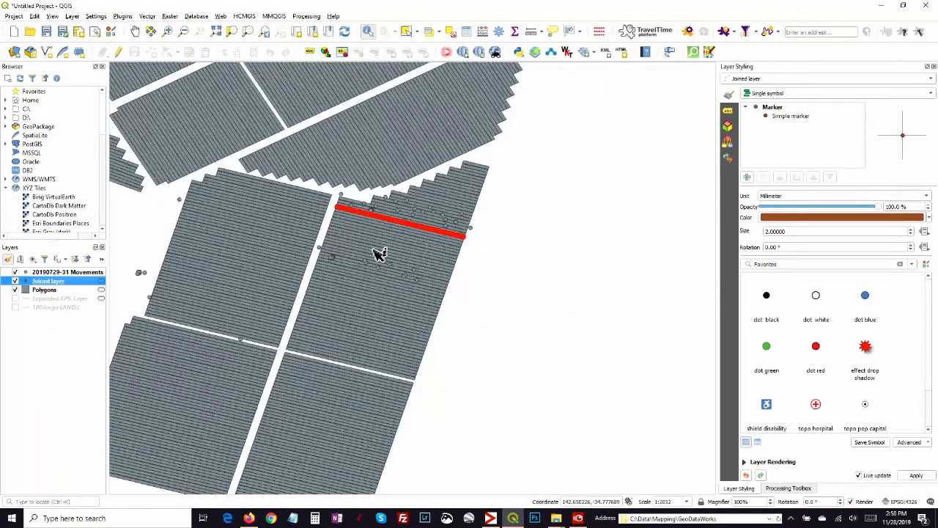
mouse_move(337, 251)
left_mouse_down()
mouse_move(456, 255)
mouse_move(350, 253)
left_mouse_up()
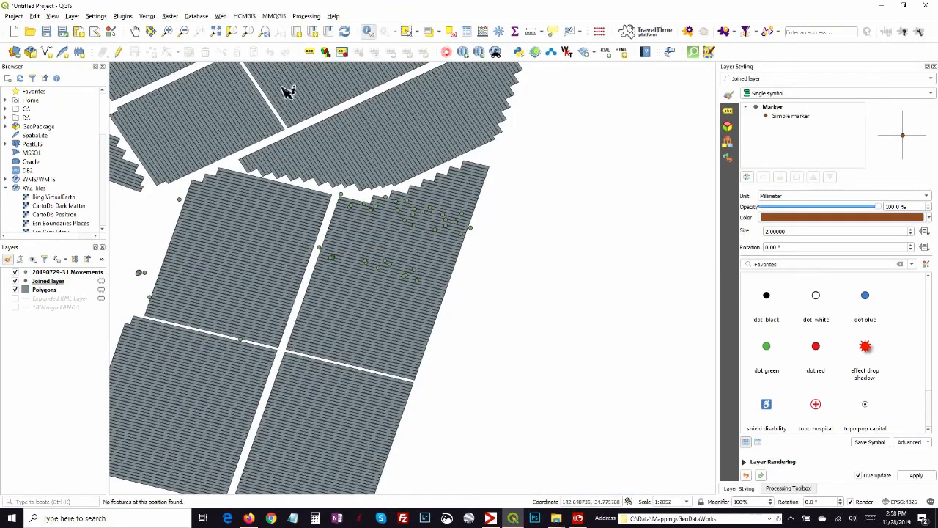
left_click(135, 31)
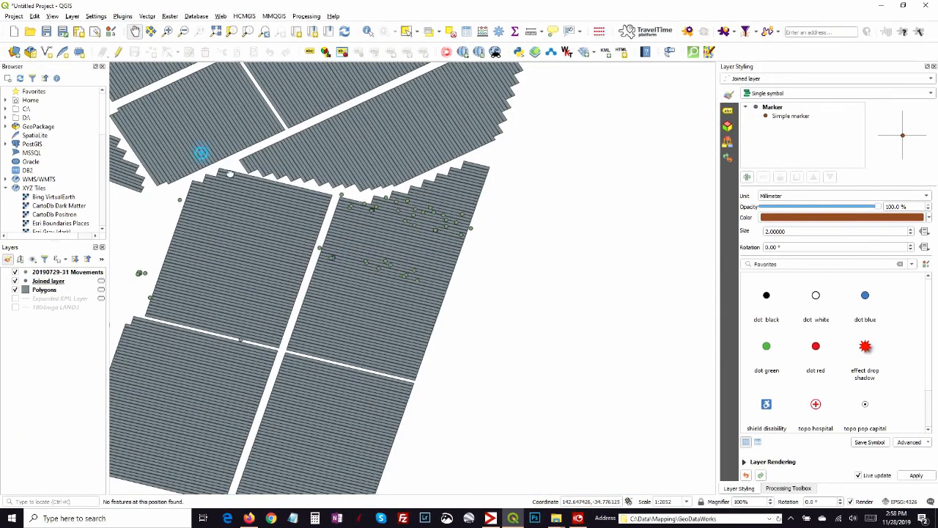
scroll(401, 221, "down", 2)
scroll(401, 221, "up", 1)
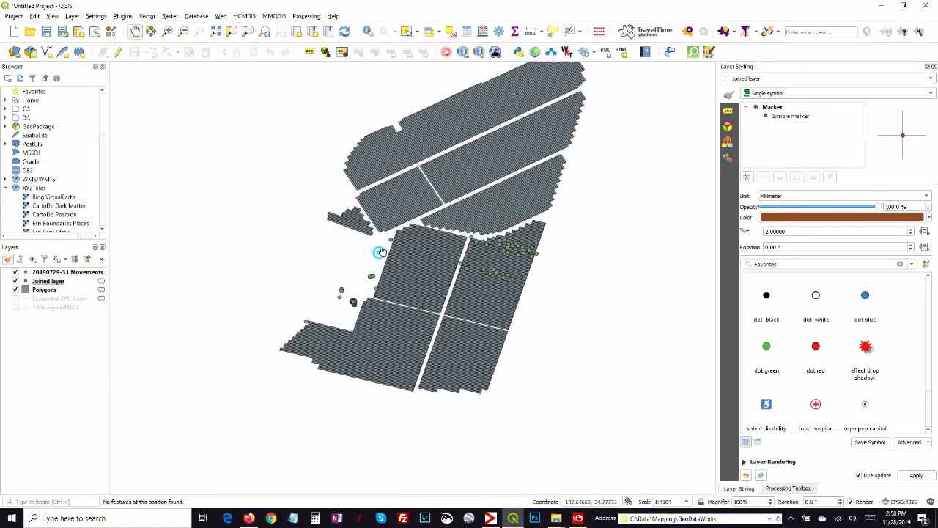
left_click_drag(380, 252, 450, 225)
left_click(509, 251)
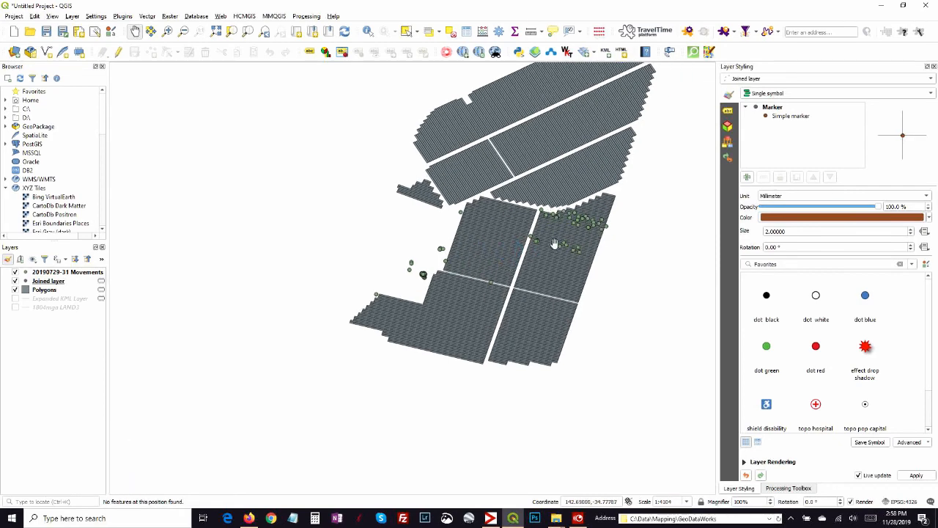
scroll(447, 247, "down", 1)
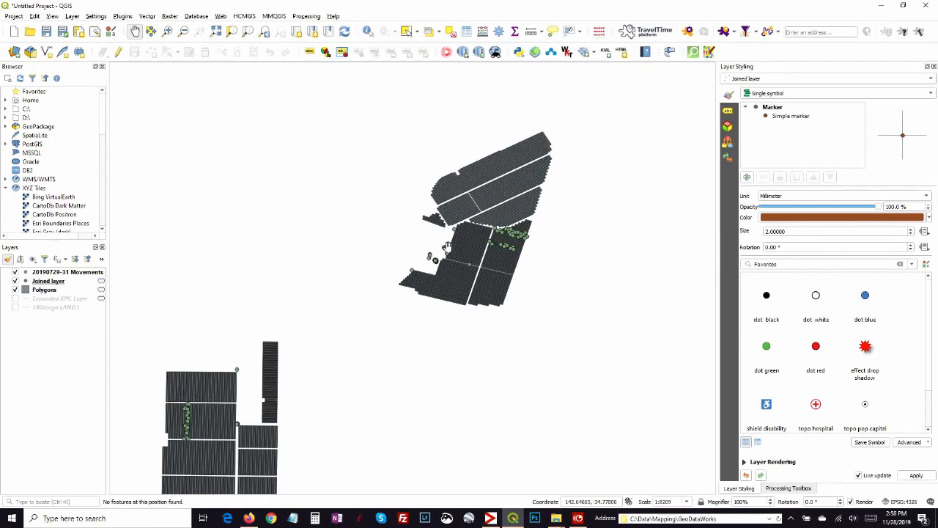
scroll(447, 247, "up", 1)
left_click_drag(370, 264, 435, 241)
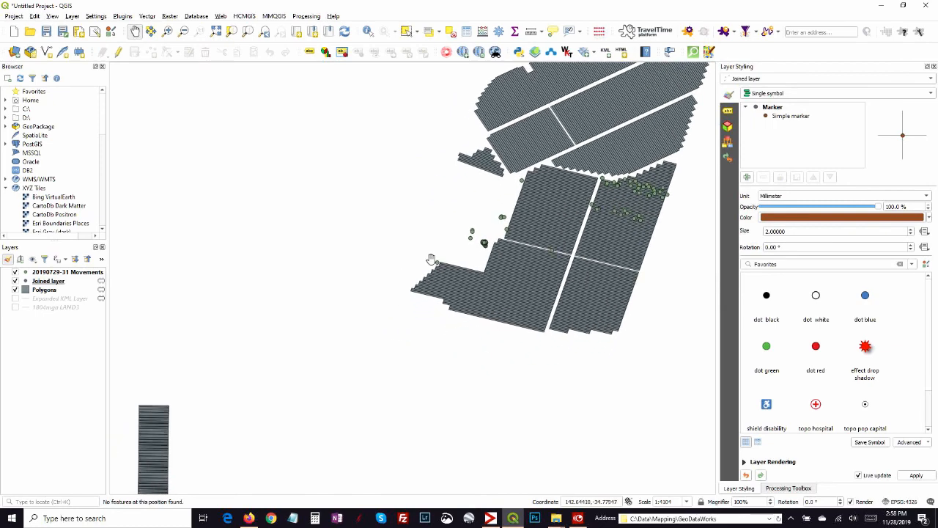
scroll(429, 262, "down", 1)
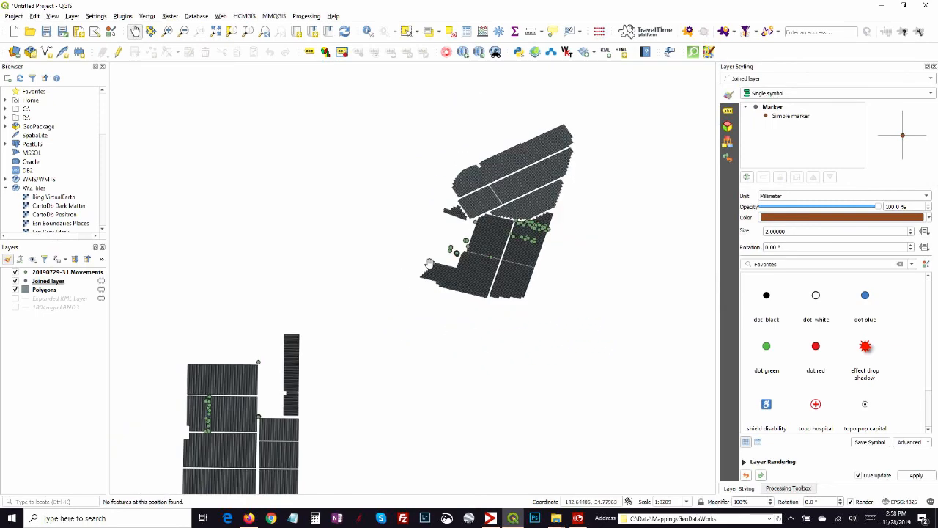
- Add the OpenStreetMap XYZ tile basemap to the project, placed beneath the Polygons and Expanded KML Layer
left_click(102, 230)
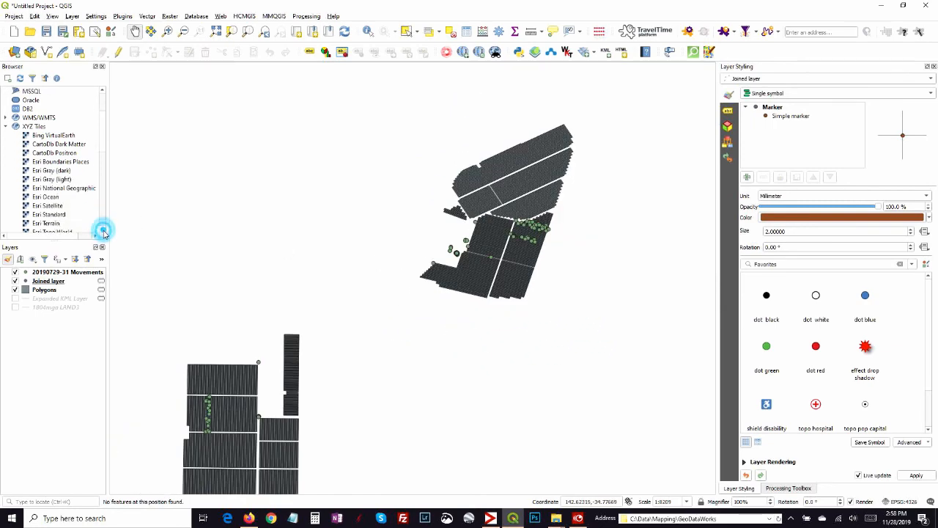
left_click(102, 230)
left_click(102, 230)
left_click(102, 230)
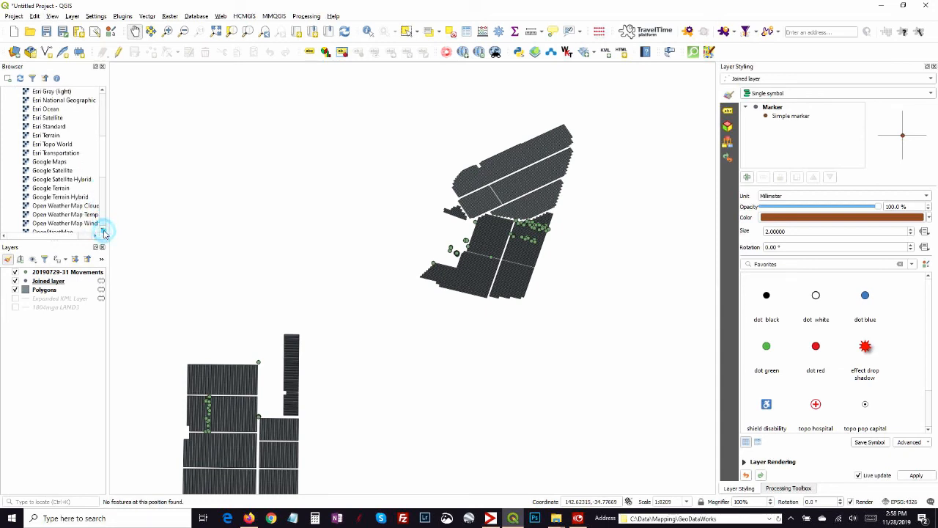
left_click(102, 230)
left_click(103, 230)
left_click(102, 230)
left_click(103, 230)
left_click(103, 230)
left_click(102, 230)
left_click(103, 231)
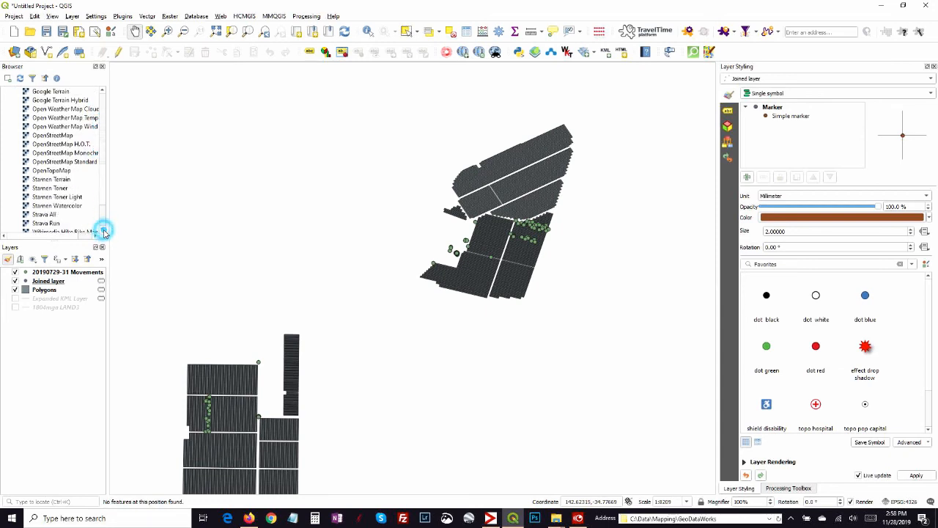
left_click(103, 230)
left_click(103, 230)
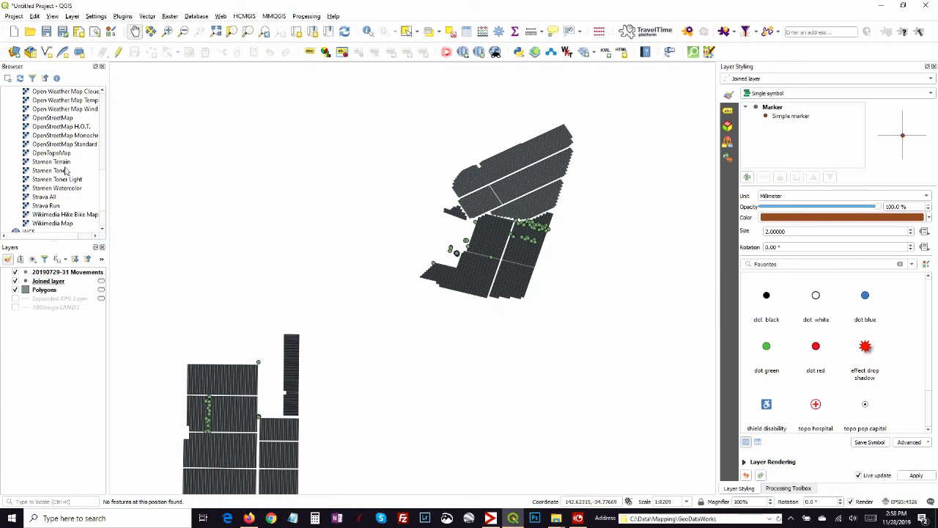
left_click(69, 119)
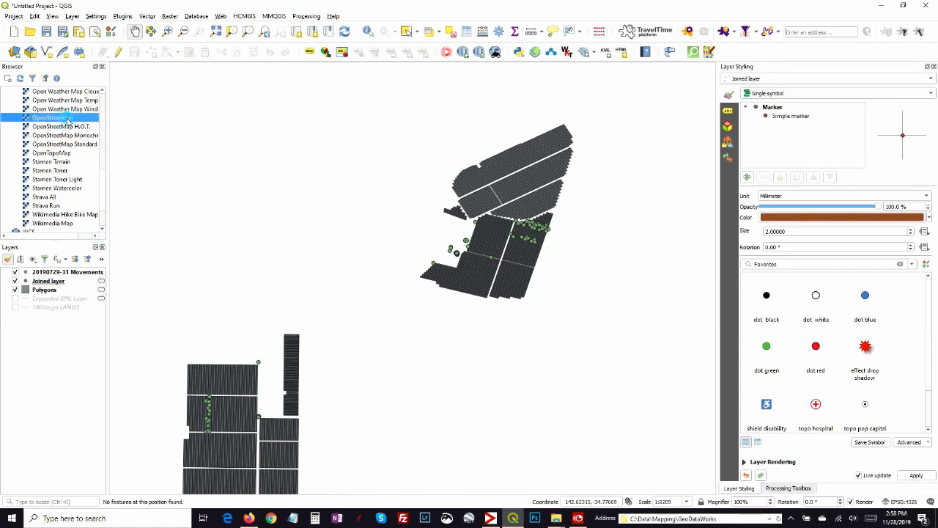
mouse_move(62, 315)
left_mouse_down()
mouse_move(68, 289)
mouse_move(70, 312)
left_mouse_up()
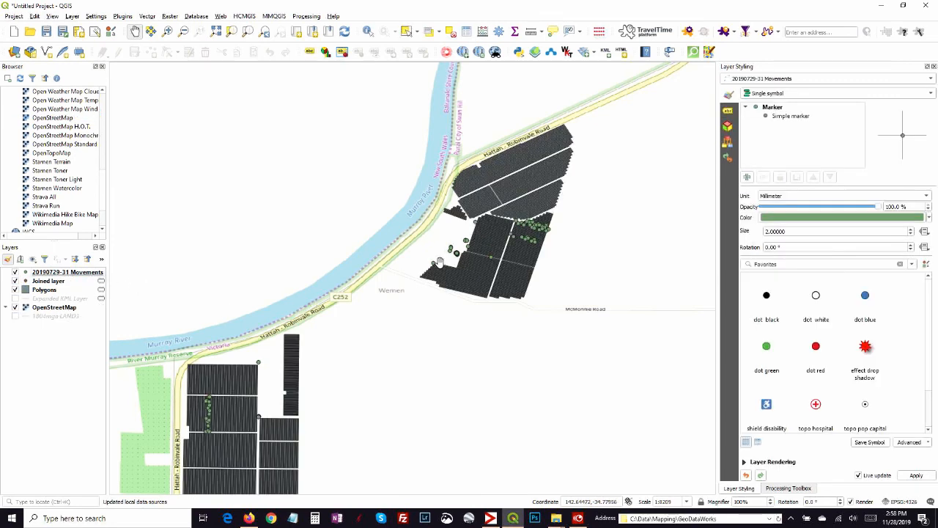
- Hide the OpenStreetMap layer and add the Google Satellite XYZ tiles directly above it, beneath the polygons
scroll(439, 262, "down", 1)
scroll(480, 260, "up", 1)
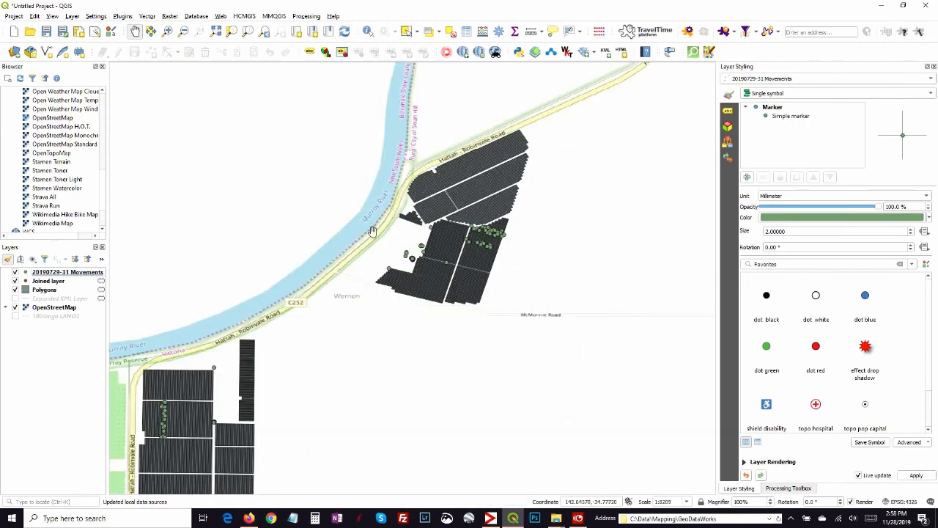
scroll(409, 234, "up", 1)
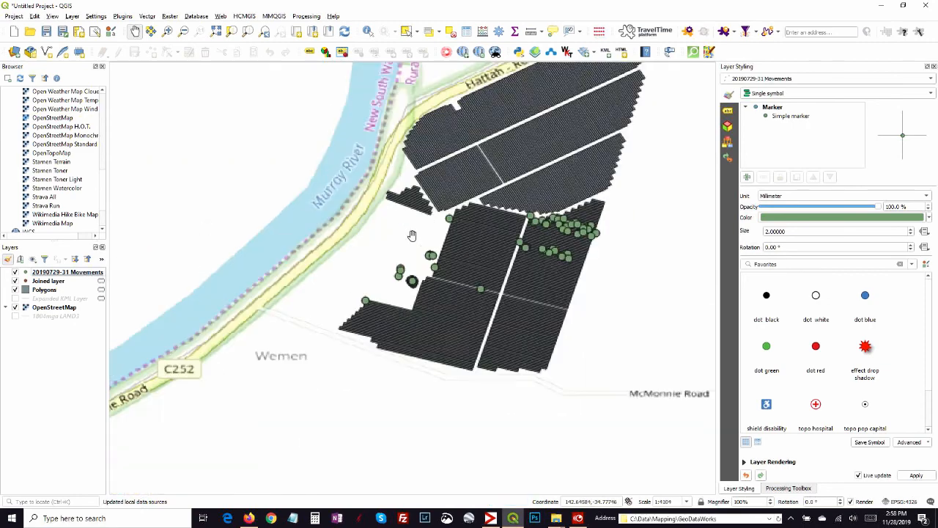
scroll(448, 247, "up", 2)
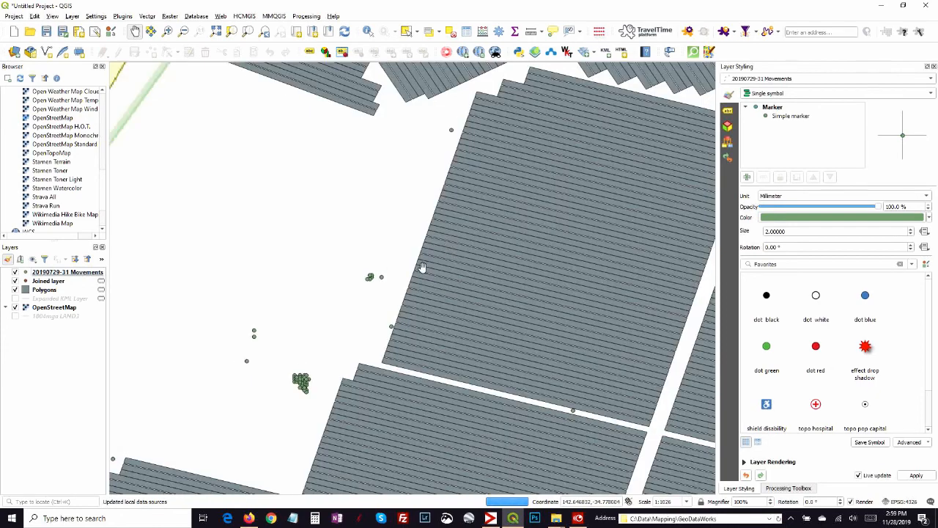
scroll(422, 270, "down", 1)
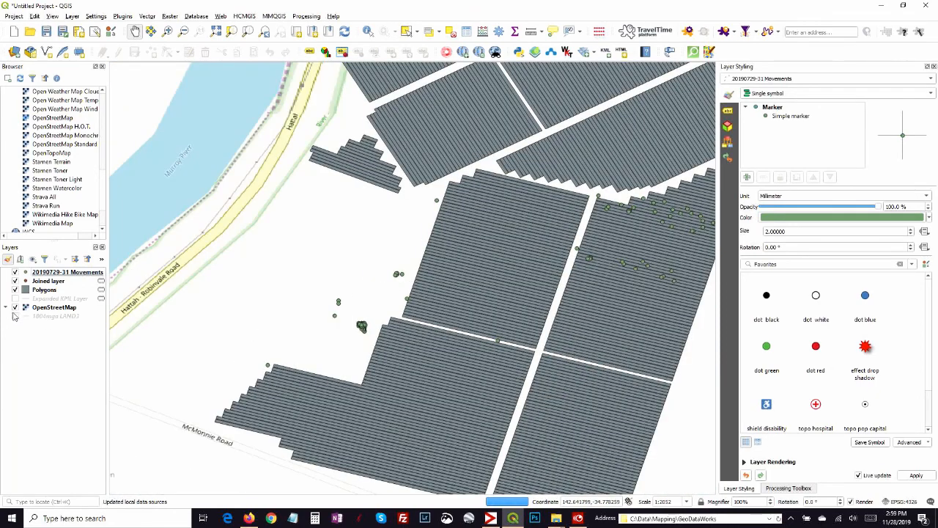
left_click(15, 307)
left_click(104, 196)
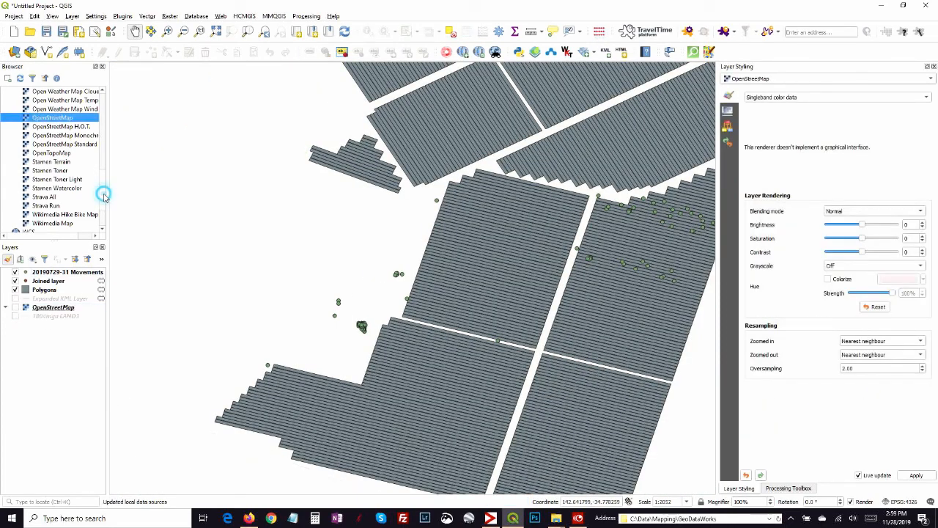
left_click_drag(102, 179, 106, 159)
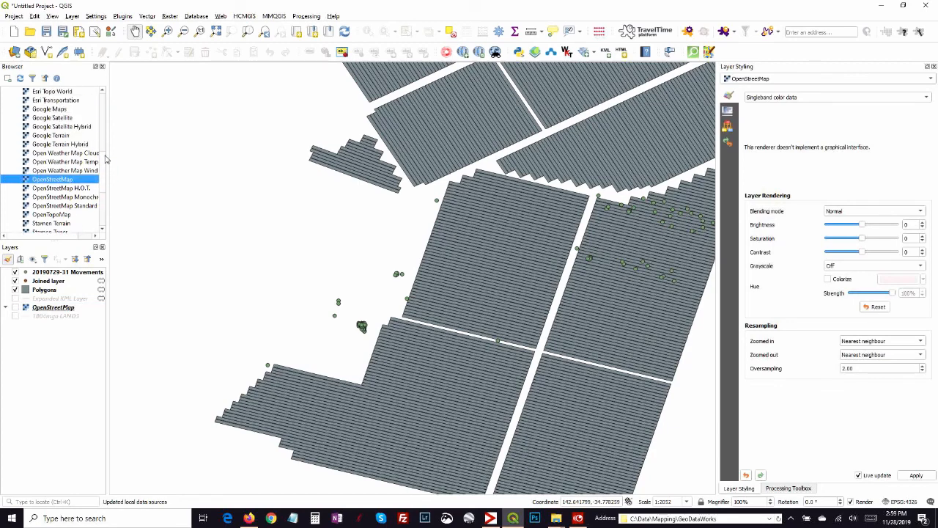
left_click(68, 119)
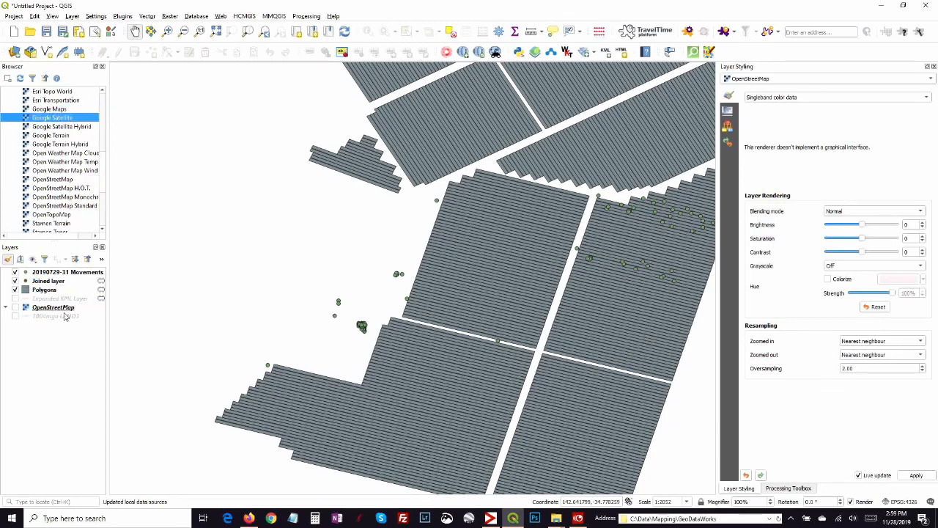
left_click_drag(64, 315, 64, 317)
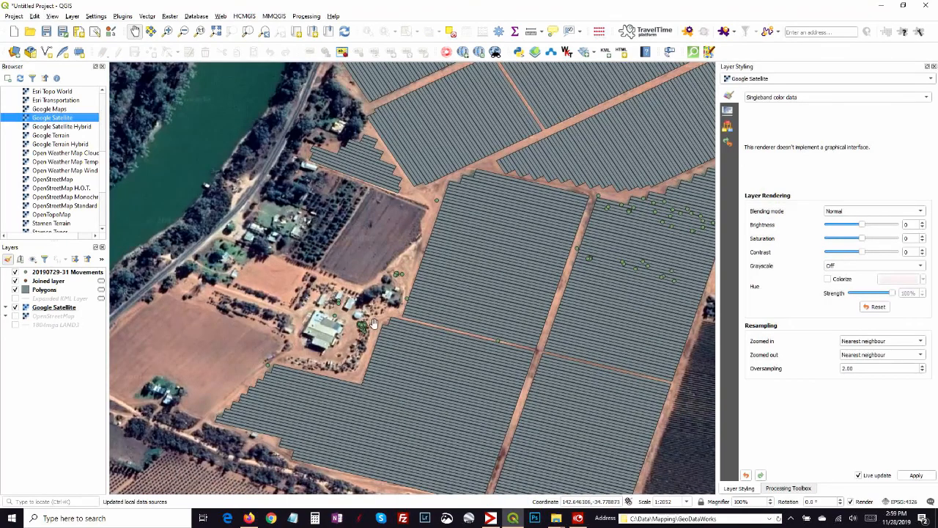
- Turn the Google Satellite layer back on and examine the movement points around the buildings and polygon blocks against the imagery
scroll(402, 273, "up", 1)
scroll(402, 273, "down", 1)
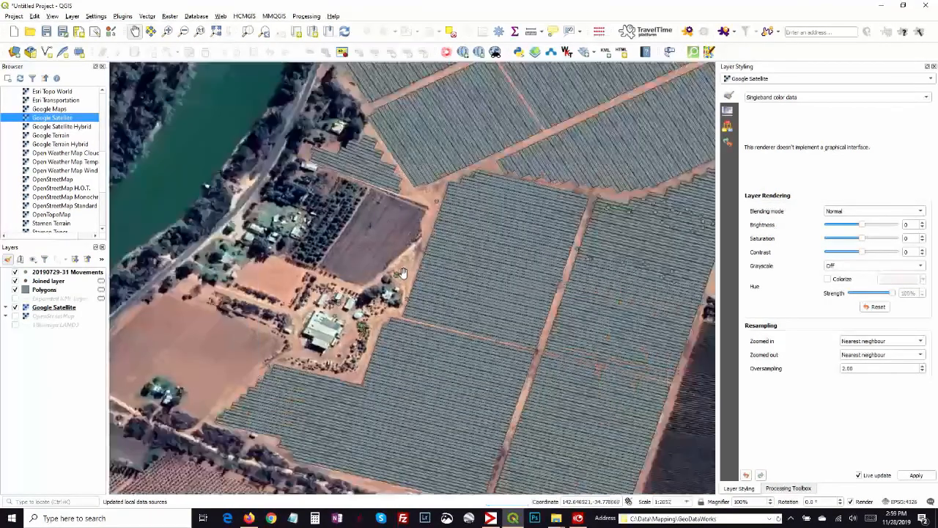
scroll(389, 207, "down", 2)
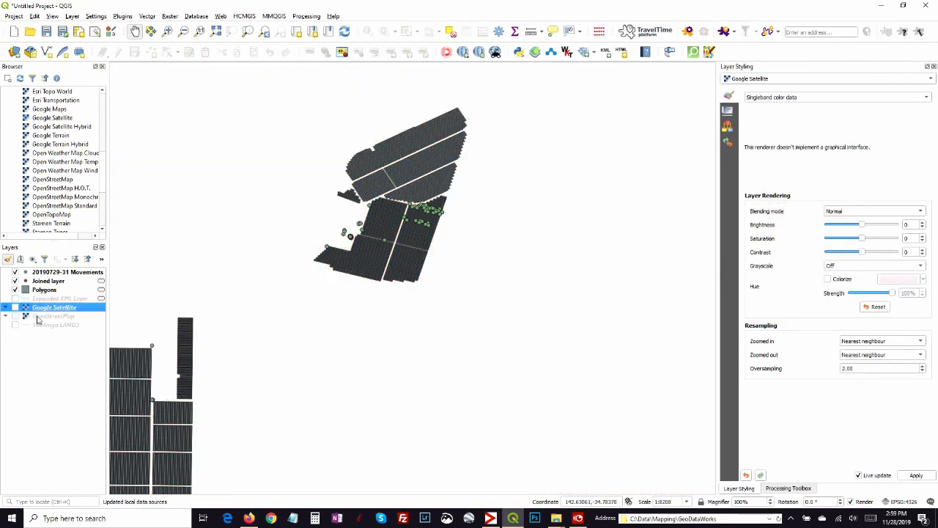
left_click(15, 307)
left_click_drag(428, 272, 491, 268)
scroll(491, 268, "up", 2)
scroll(438, 263, "down", 1)
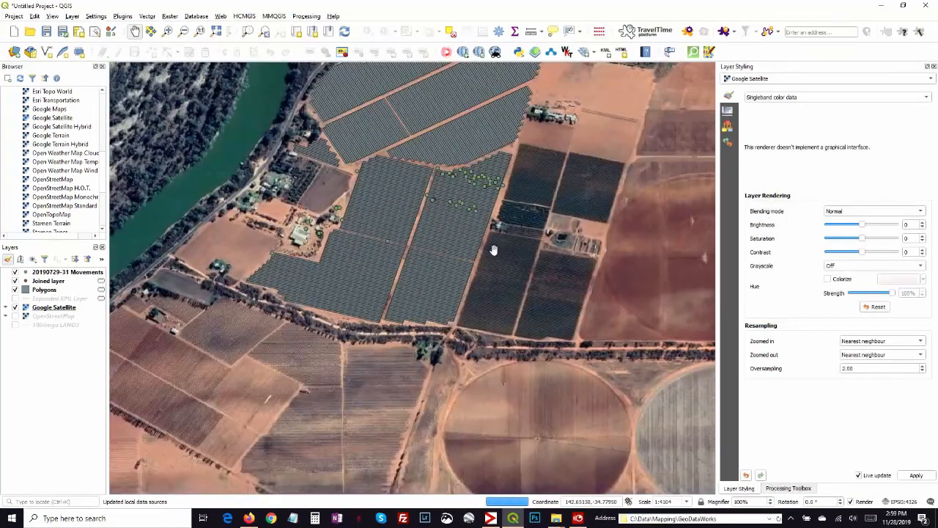
left_click_drag(542, 224, 586, 252)
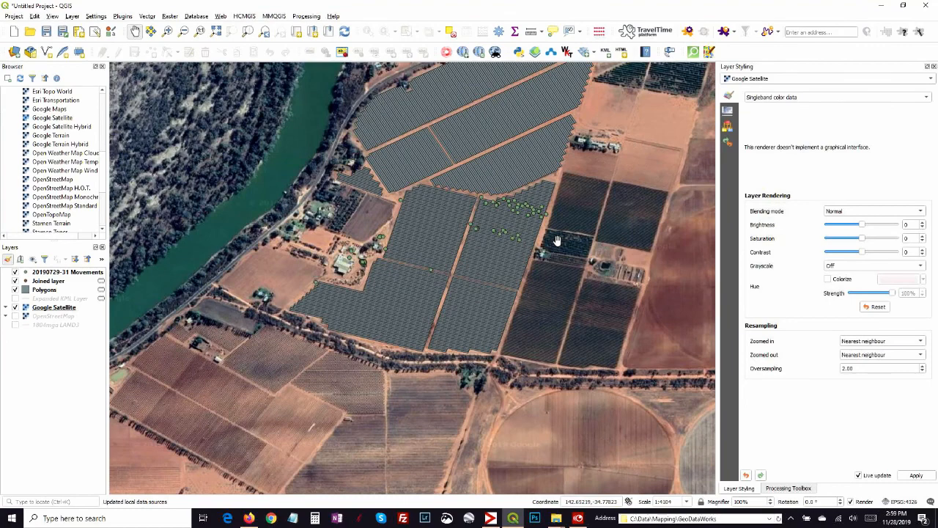